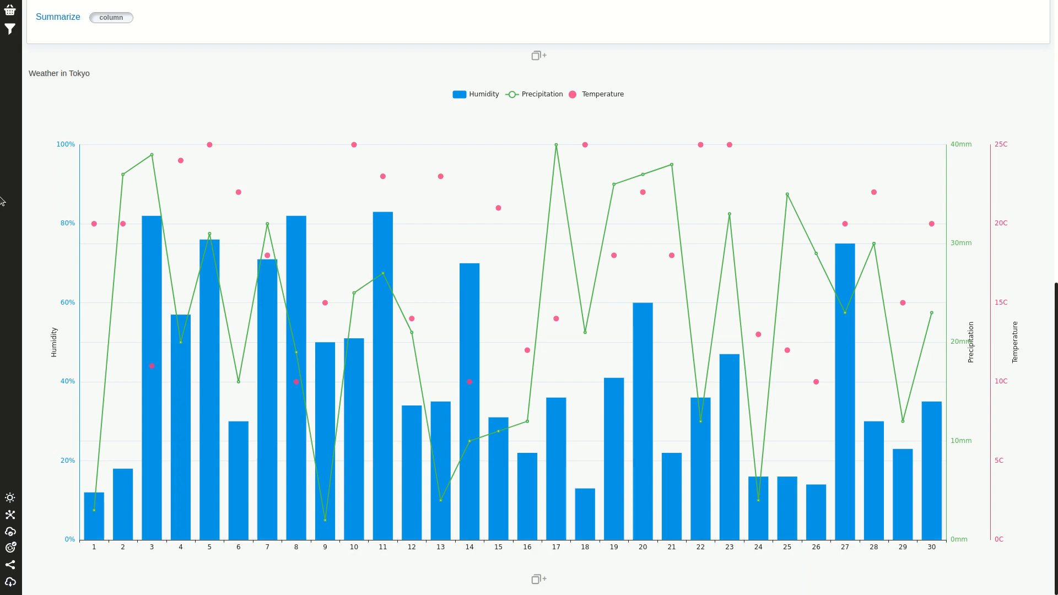
# Step: Add a Chart card directly below the table of weather by day and location
pyautogui.scroll(7, 466, 179)
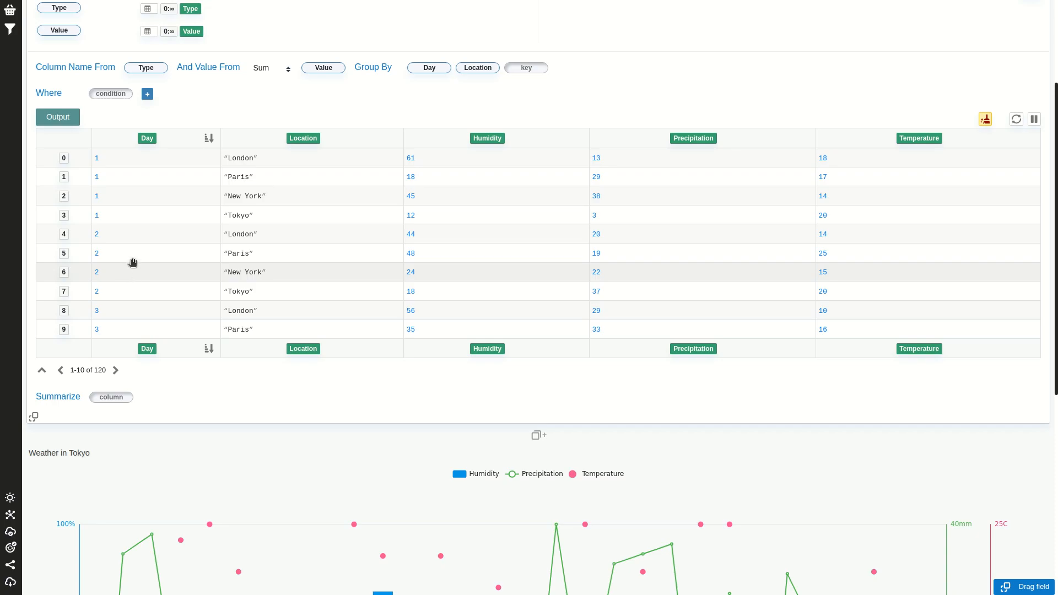
pyautogui.click(433, 440)
pyautogui.scroll(-2, 231, 369)
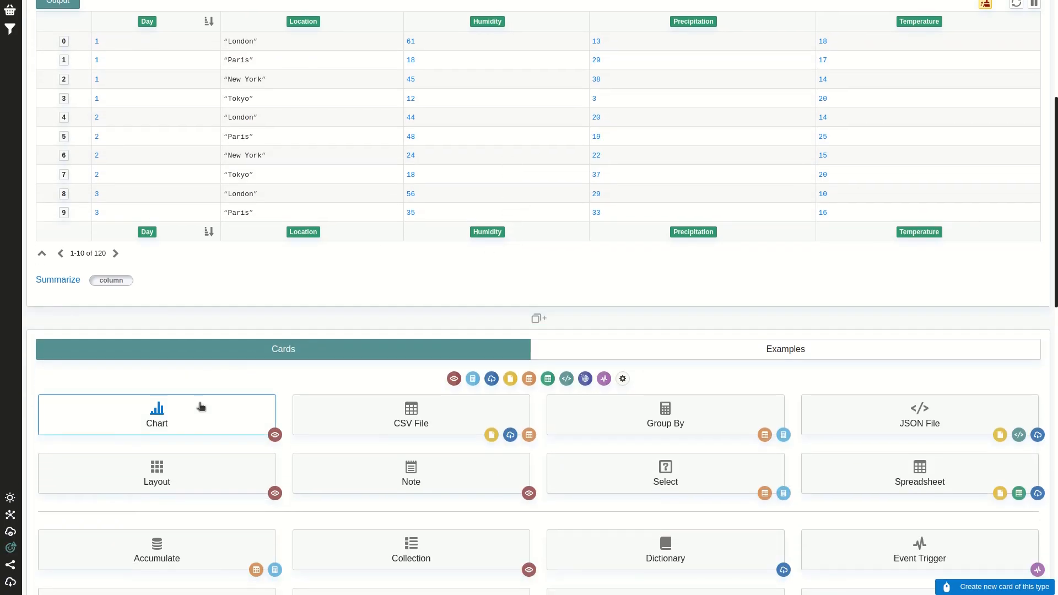
pyautogui.click(201, 406)
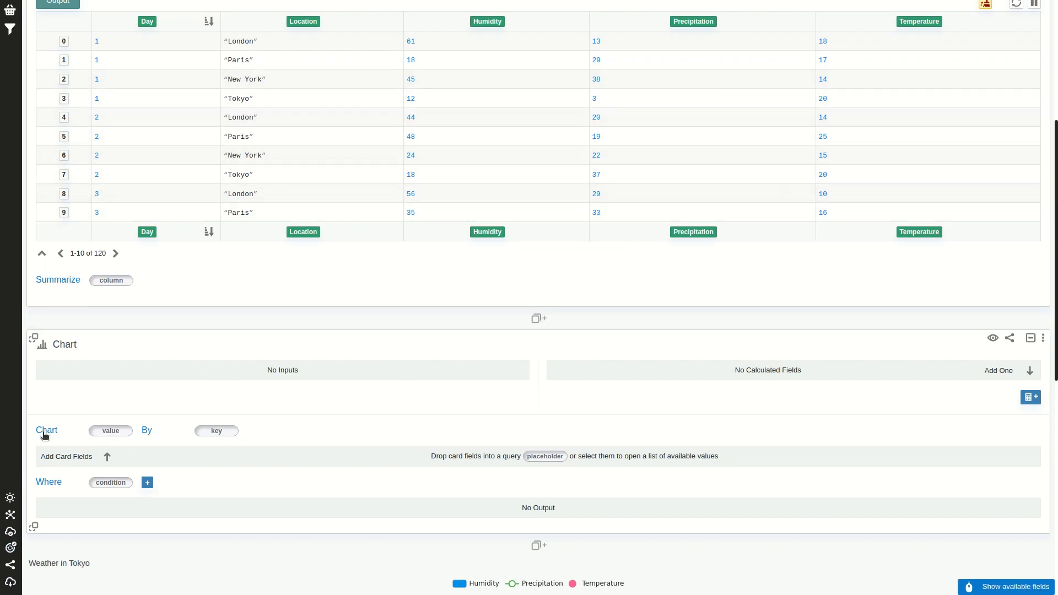
# Step: Chart the Humidity, Precipitation and Temperature fields as values, keyed by Day
pyautogui.moveTo(490, 232); pyautogui.dragTo(118, 431)
pyautogui.moveTo(687, 231); pyautogui.dragTo(163, 431)
pyautogui.moveTo(912, 236); pyautogui.dragTo(215, 431)
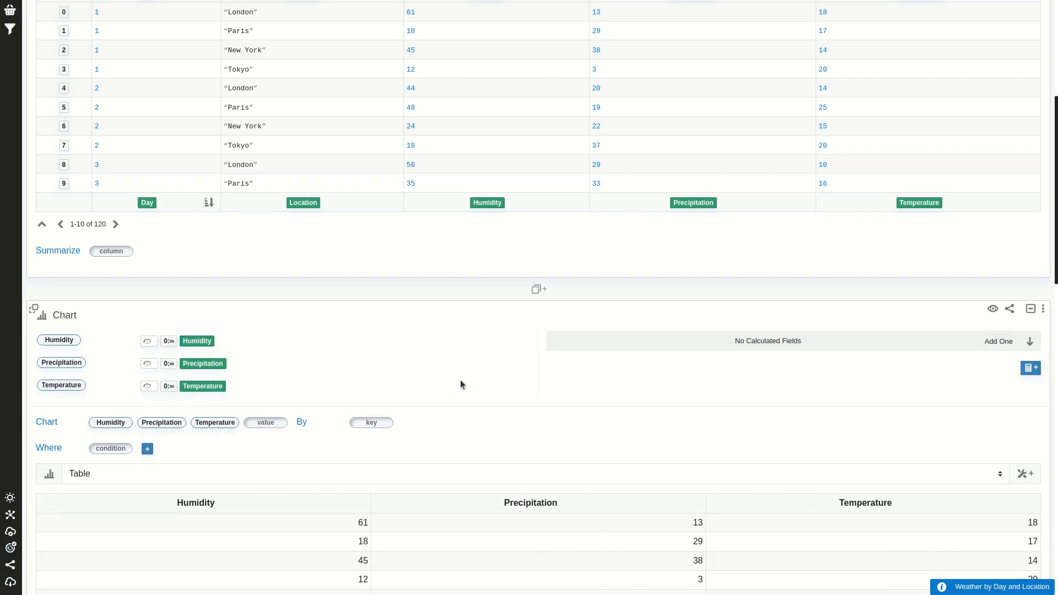
pyautogui.moveTo(147, 203); pyautogui.dragTo(371, 422)
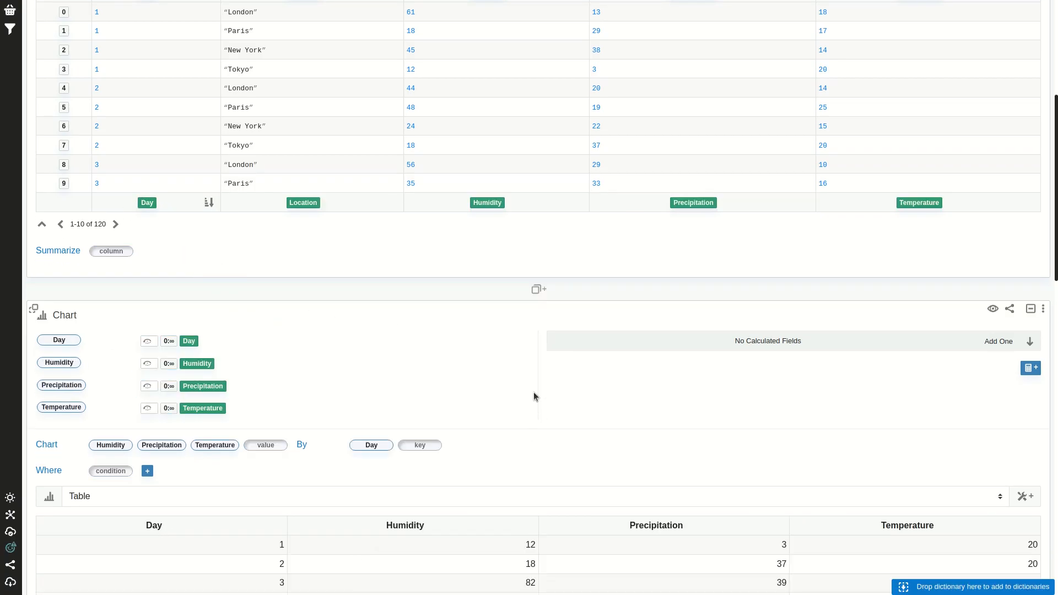
# Step: Filter the chart to rows where Location equals "Tokyo", using a Tokyo cell from the source table
pyautogui.scroll(-1, 534, 391)
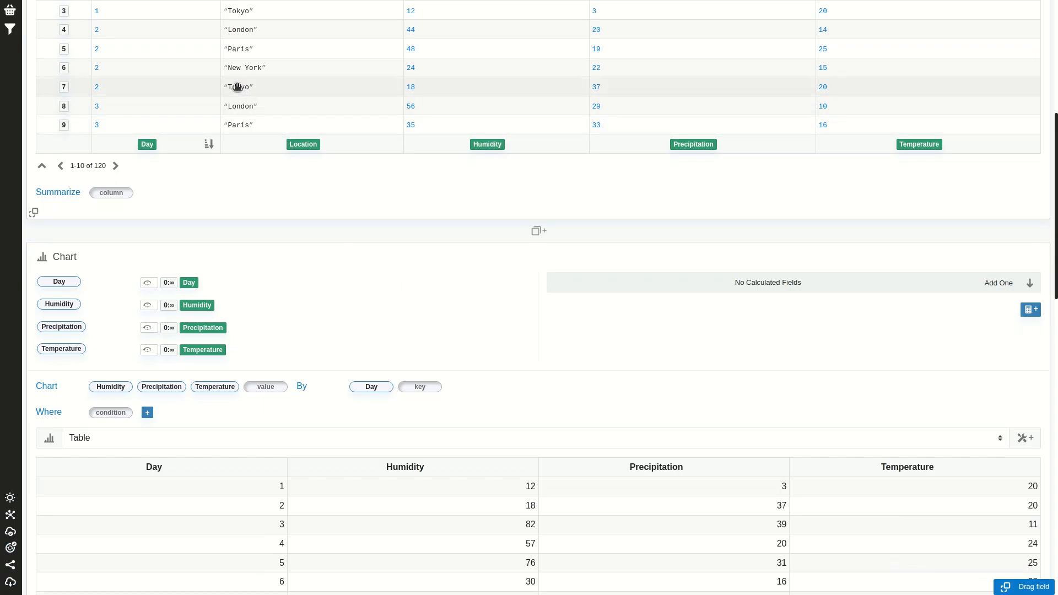
pyautogui.moveTo(239, 90); pyautogui.dragTo(99, 418)
pyautogui.scroll(-2, 583, 358)
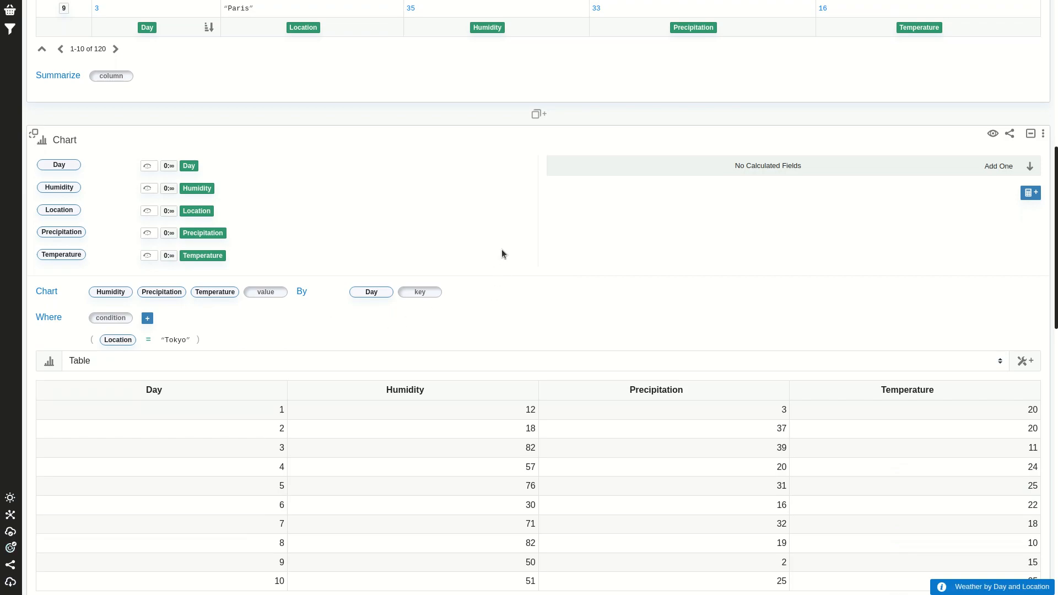
# Step: Change the chart type from Table to Multiple Axes
pyautogui.scroll(4, 502, 254)
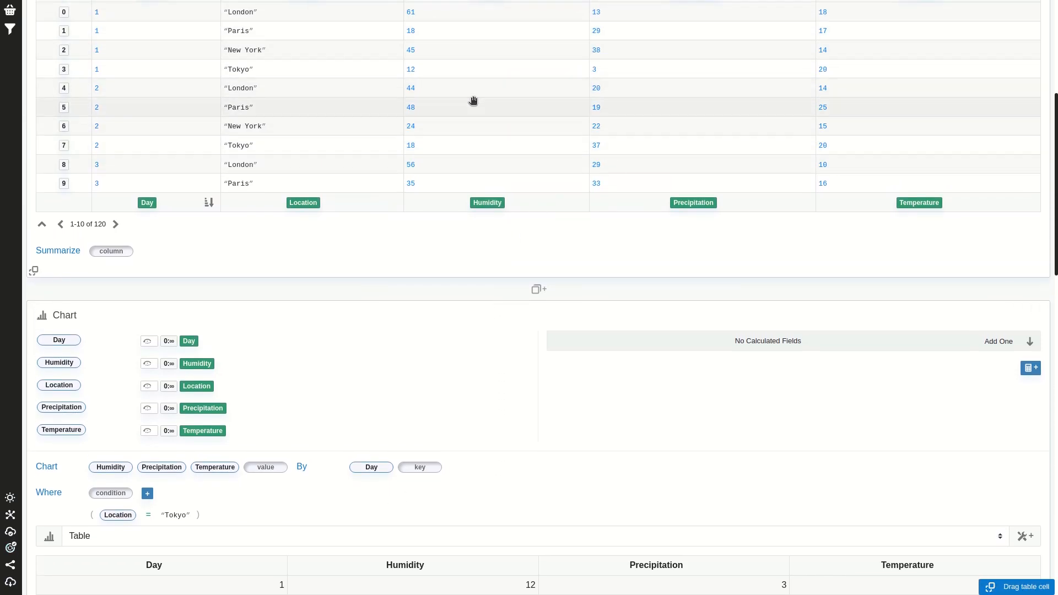
pyautogui.scroll(1, 417, 101)
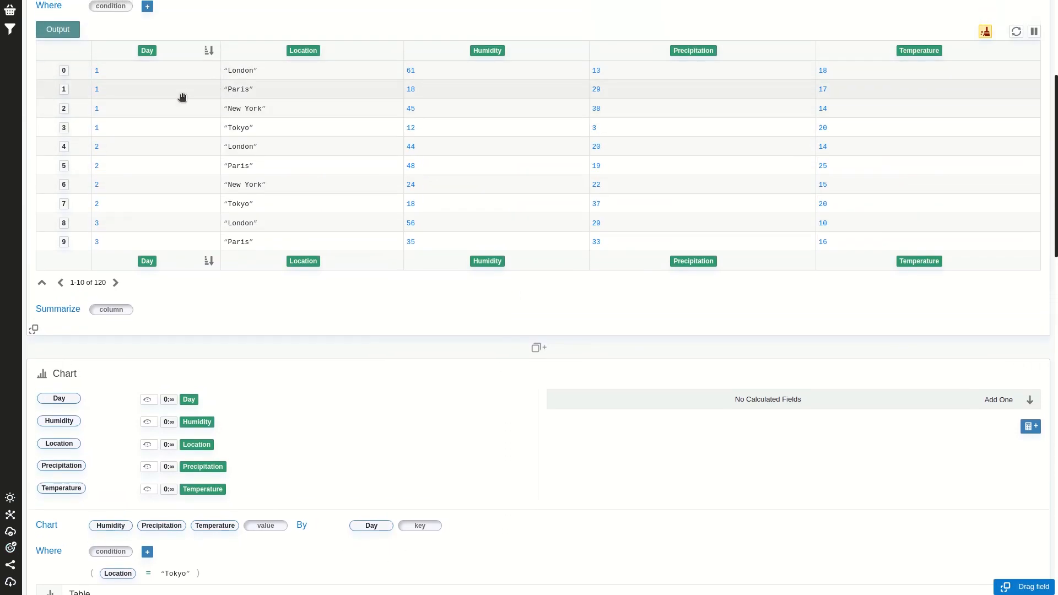
pyautogui.scroll(-3, 506, 121)
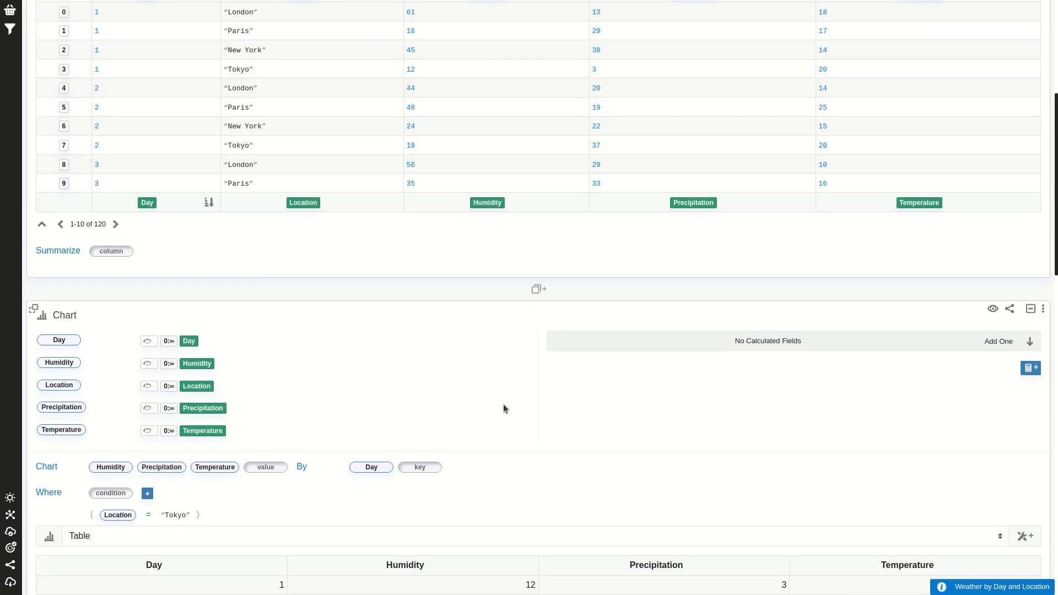
pyautogui.scroll(-3, 512, 330)
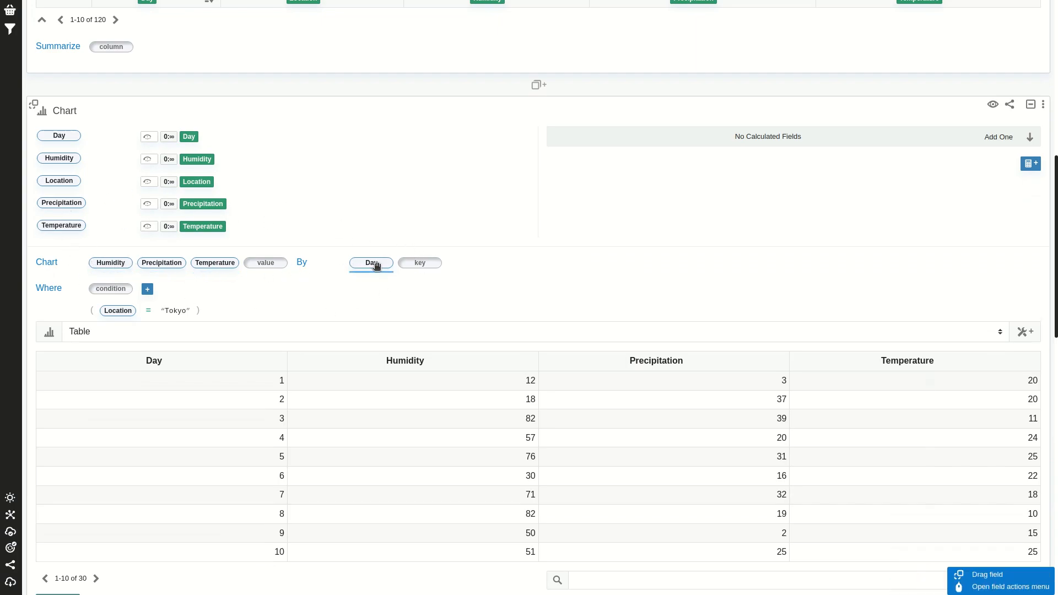
pyautogui.scroll(-1, 468, 316)
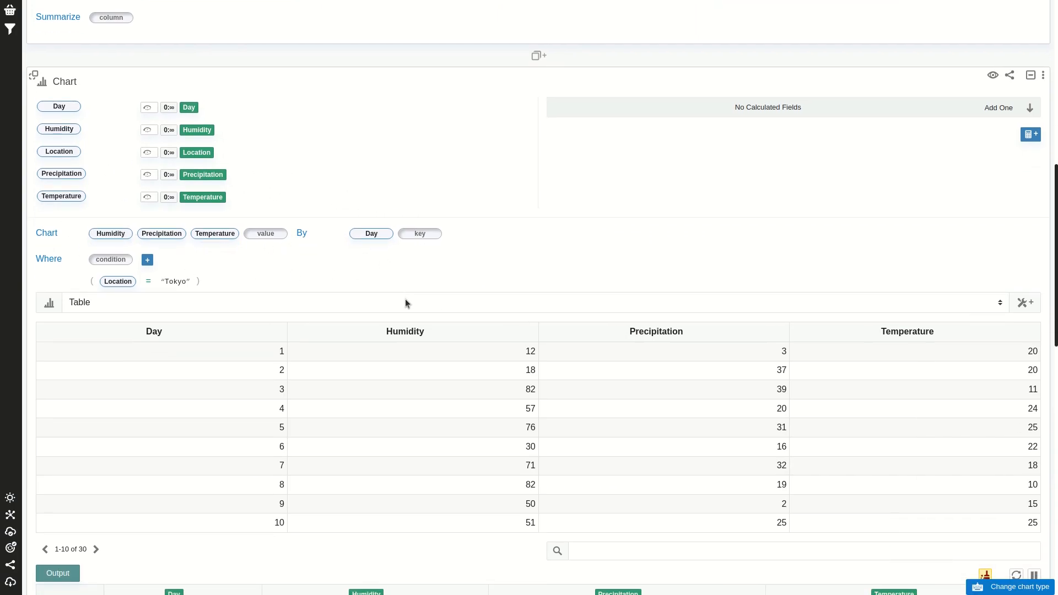
pyautogui.click(406, 299)
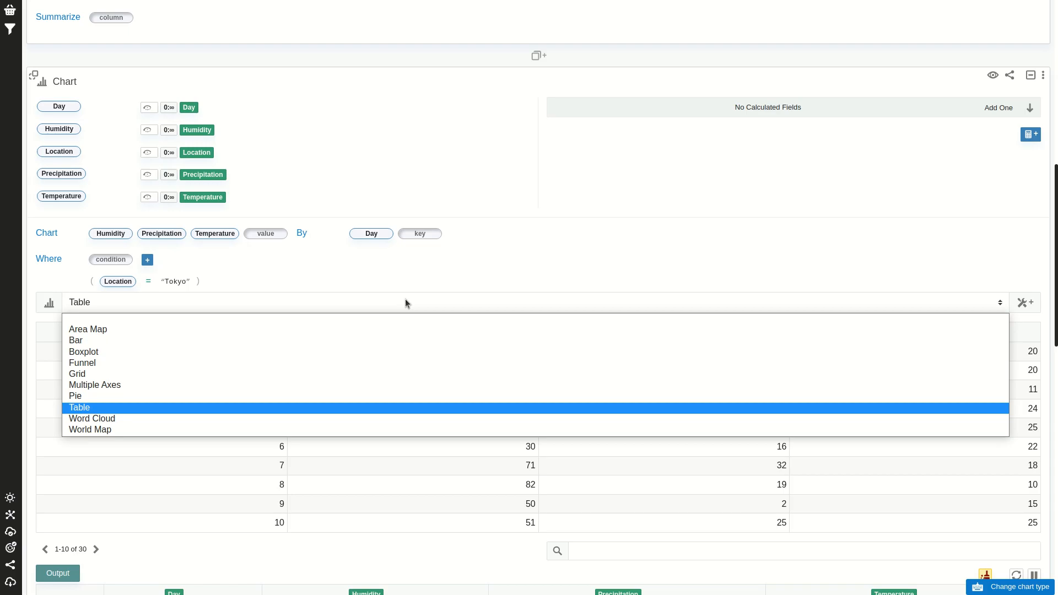
pyautogui.click(145, 385)
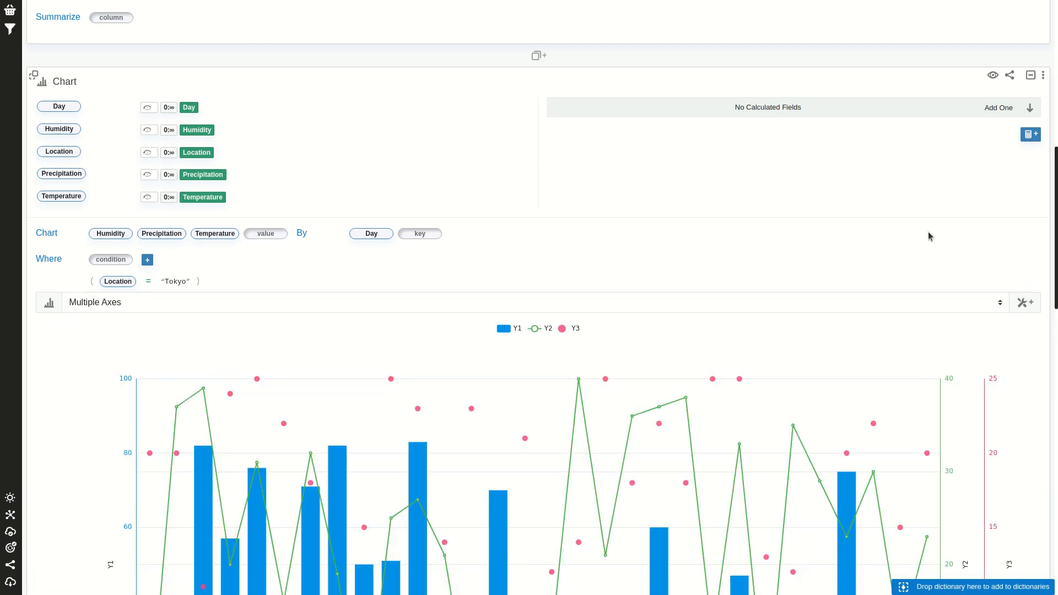
# Step: Open the Multiple Axes chart's settings and review its category, axis values and labels, and axis bounds
pyautogui.scroll(-5, 1016, 230)
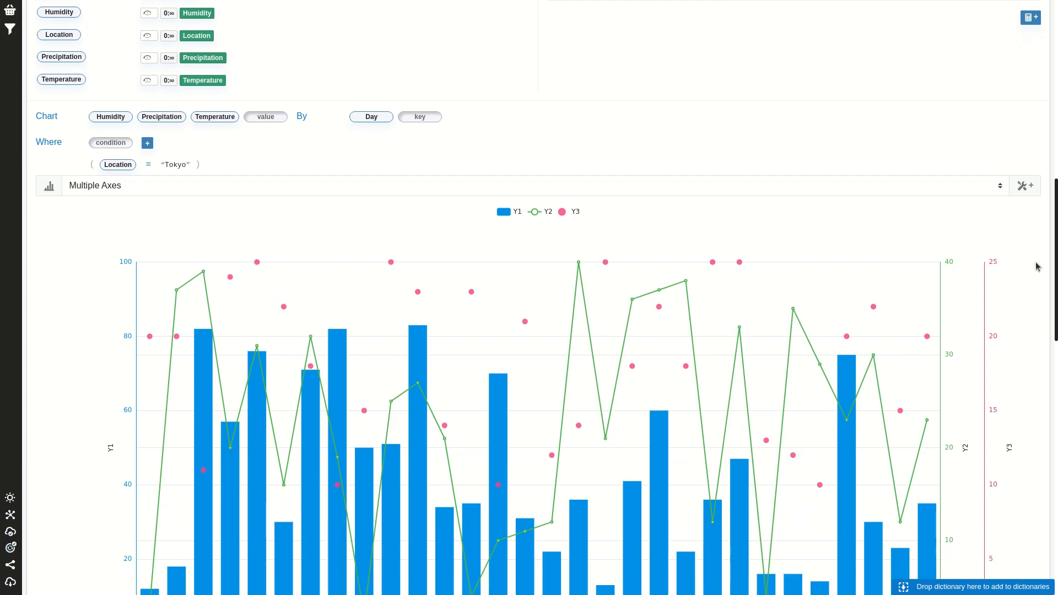
pyautogui.scroll(-1, 1036, 267)
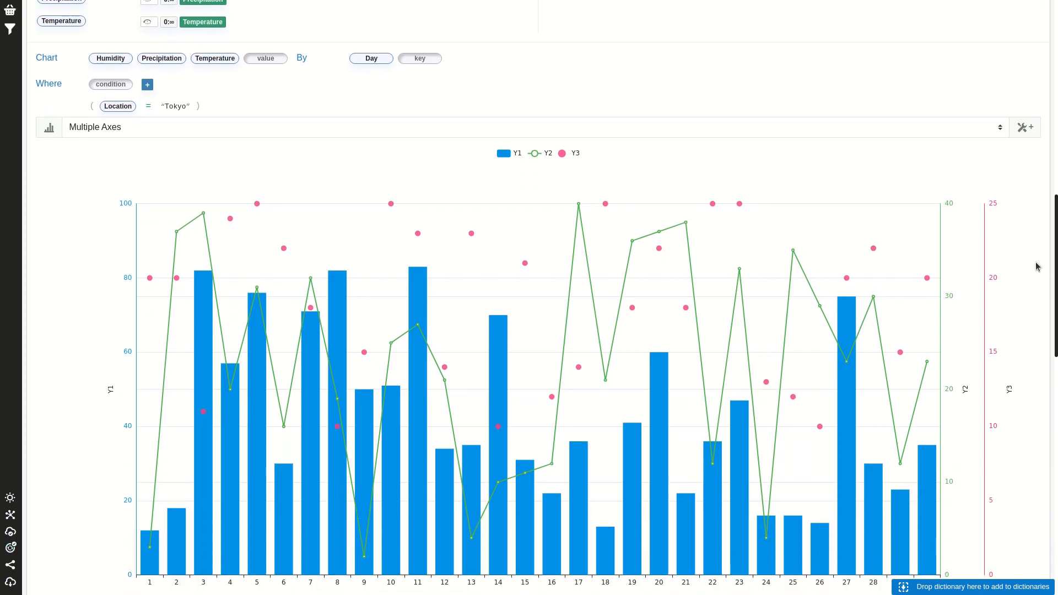
pyautogui.click(1025, 132)
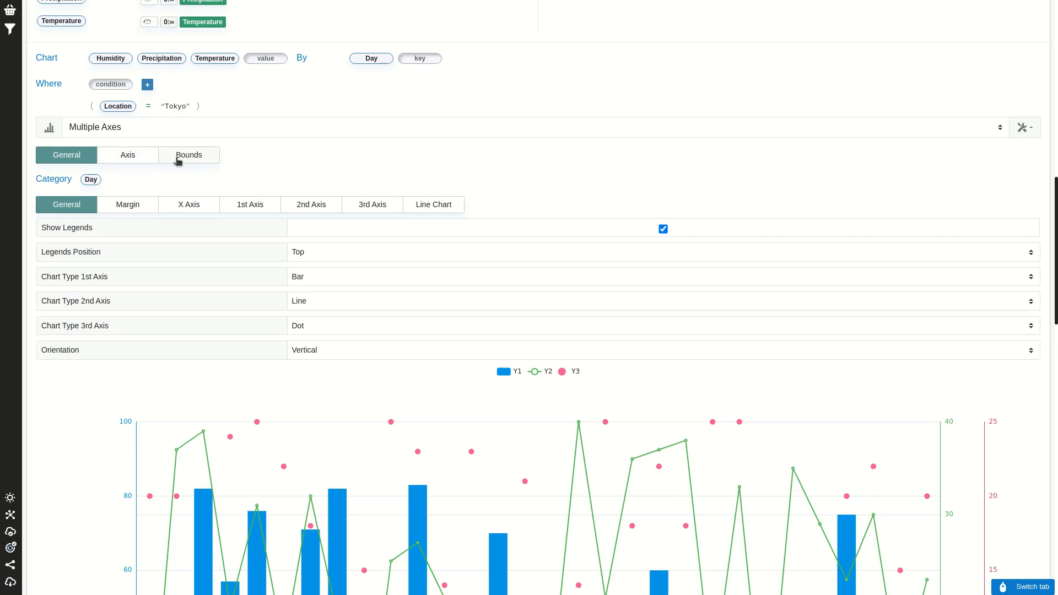
pyautogui.click(125, 158)
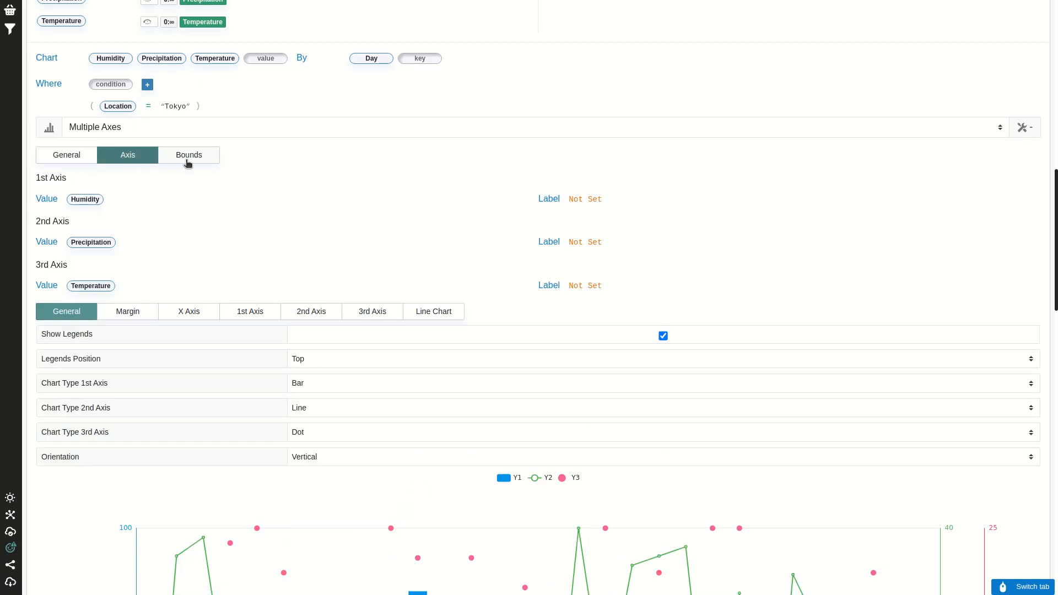
pyautogui.click(76, 162)
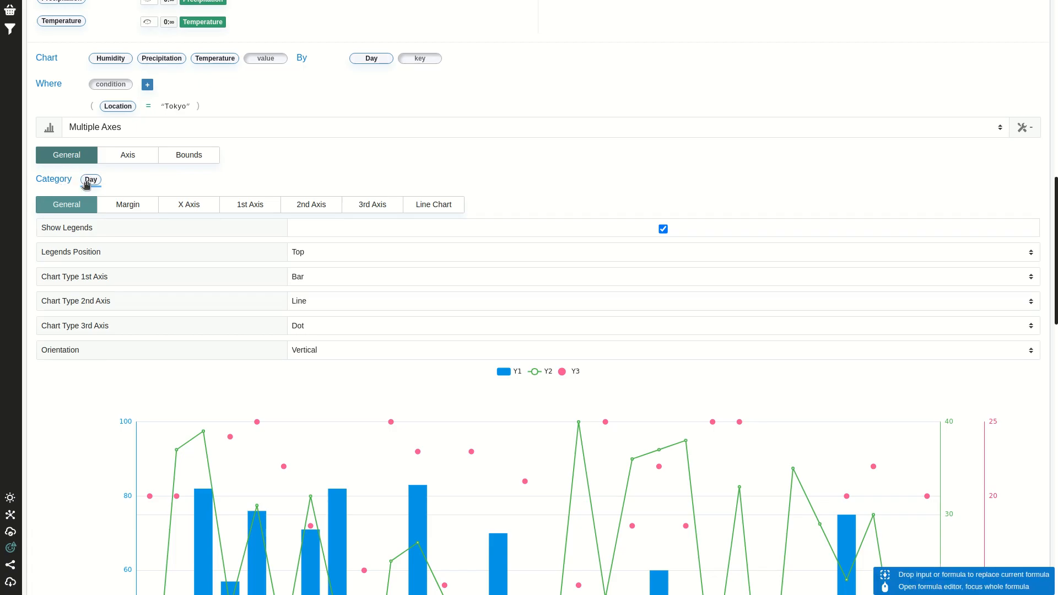
pyautogui.click(117, 157)
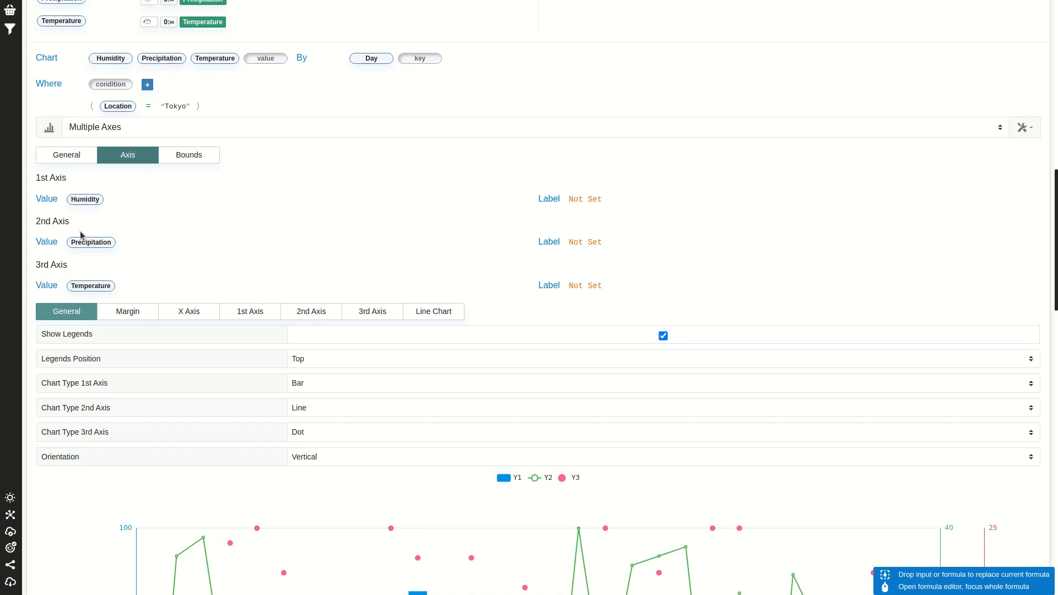
pyautogui.click(175, 159)
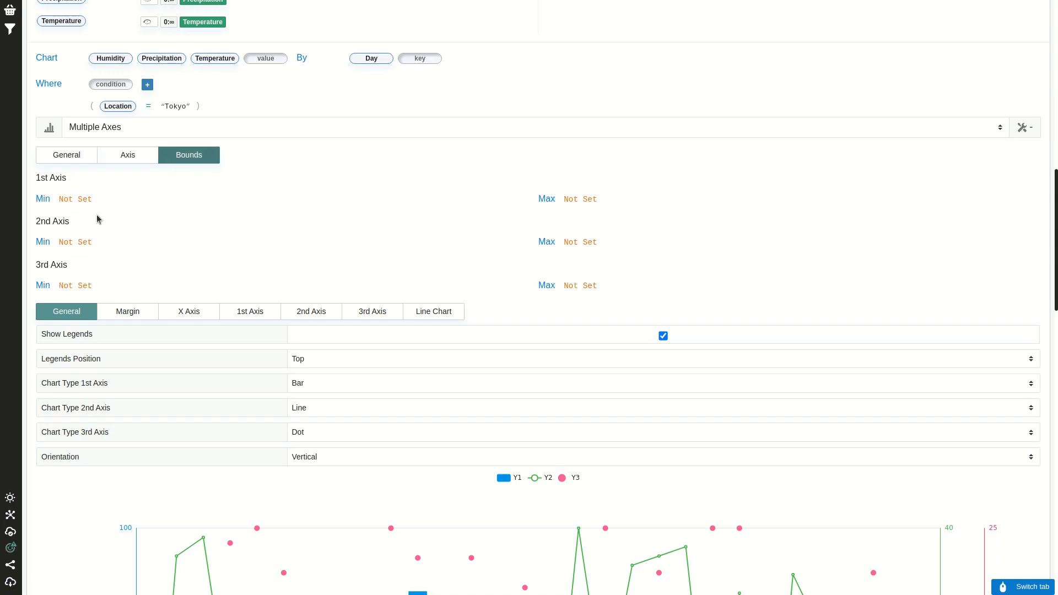
# Step: Set the 1st axis minimum bound to 10
pyautogui.scroll(-5, 55, 207)
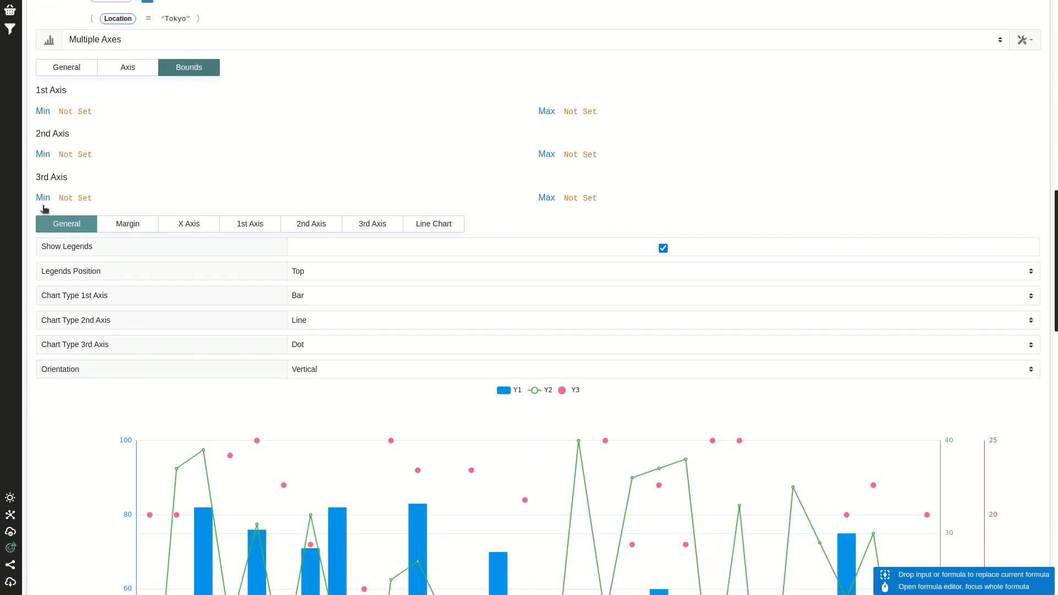
pyautogui.scroll(4, 44, 210)
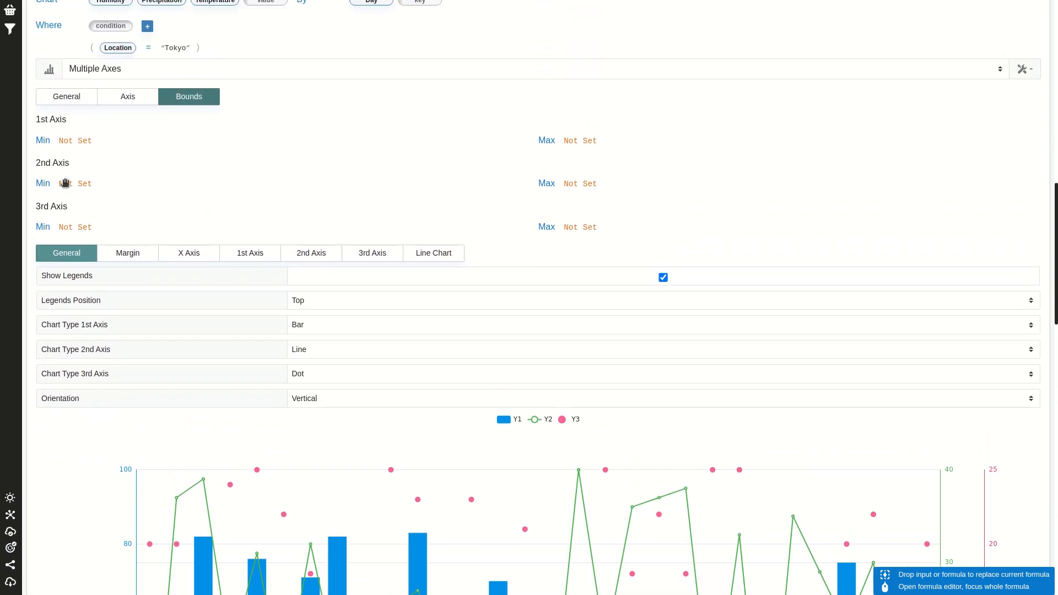
pyautogui.click(75, 142)
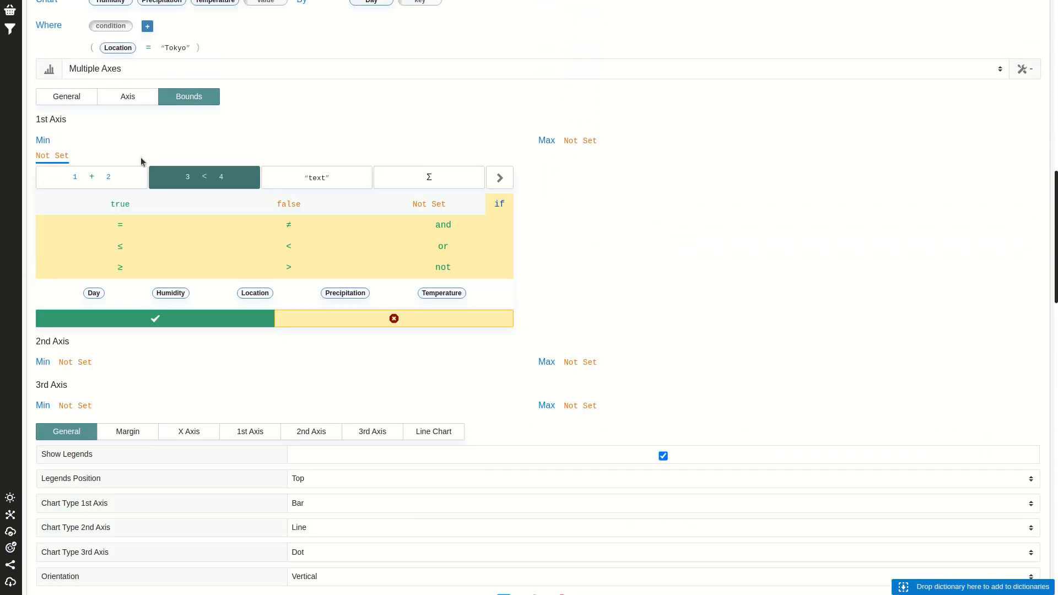
pyautogui.click(107, 177)
pyautogui.click(113, 253)
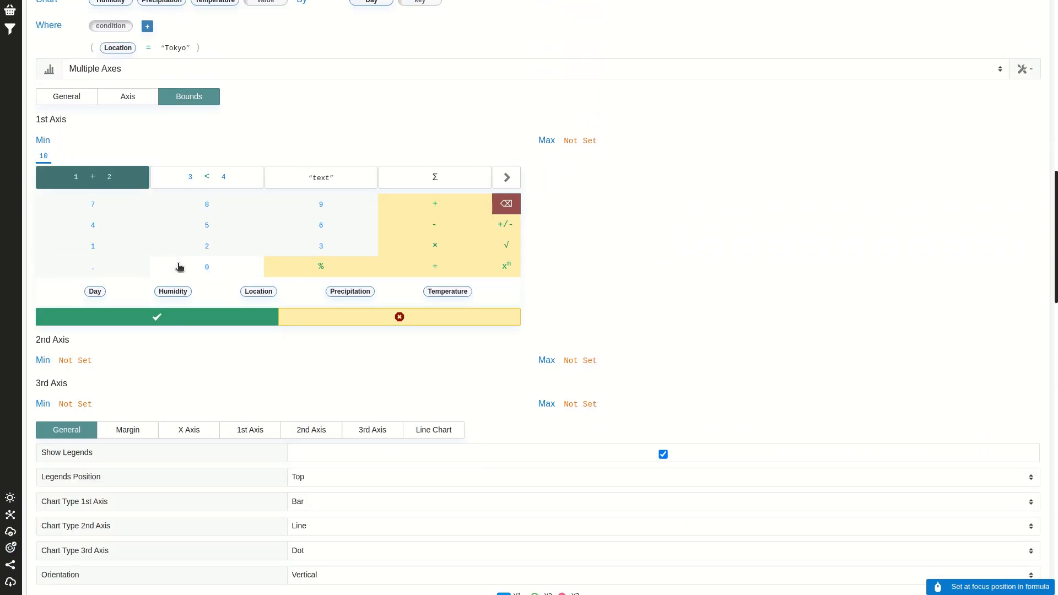
pyautogui.click(179, 317)
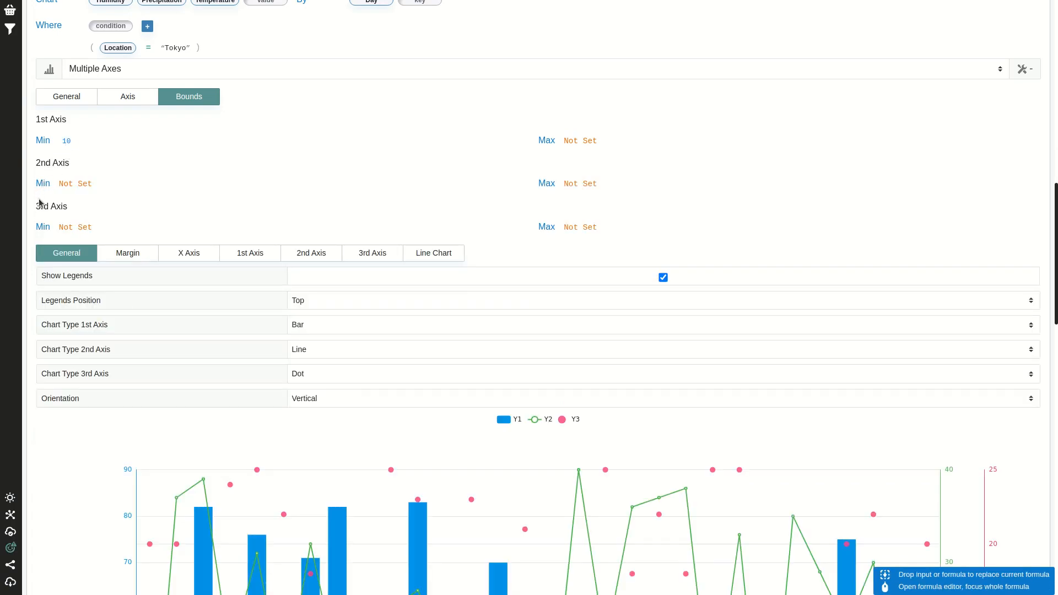
# Step: Set the 1st axis maximum bound to the formula Humidity × 1.2
pyautogui.scroll(-5, 42, 215)
pyautogui.scroll(6, 64, 331)
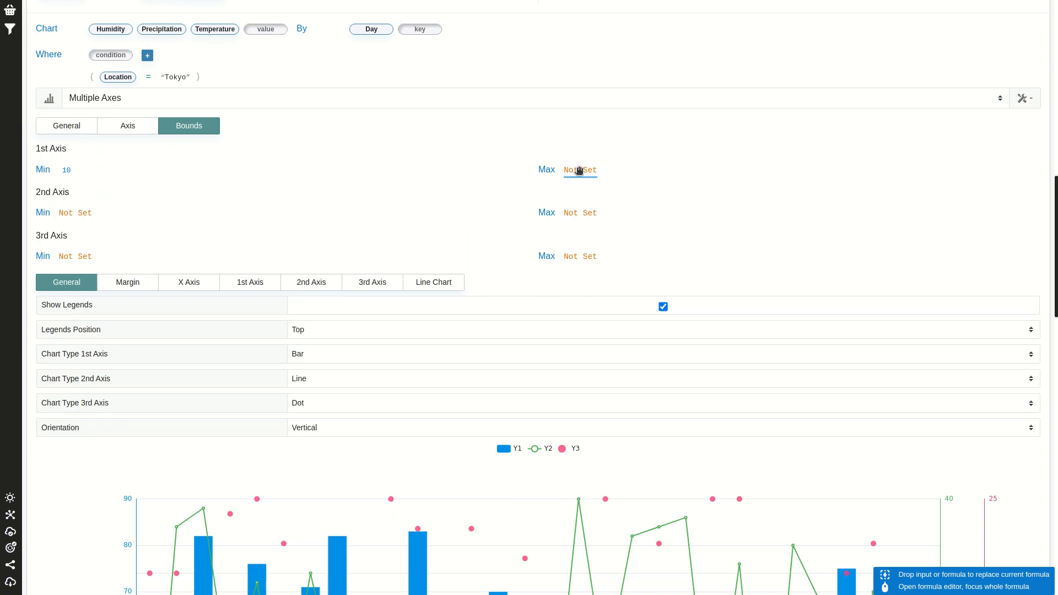
pyautogui.click(579, 170)
pyautogui.moveTo(113, 29); pyautogui.dragTo(554, 188)
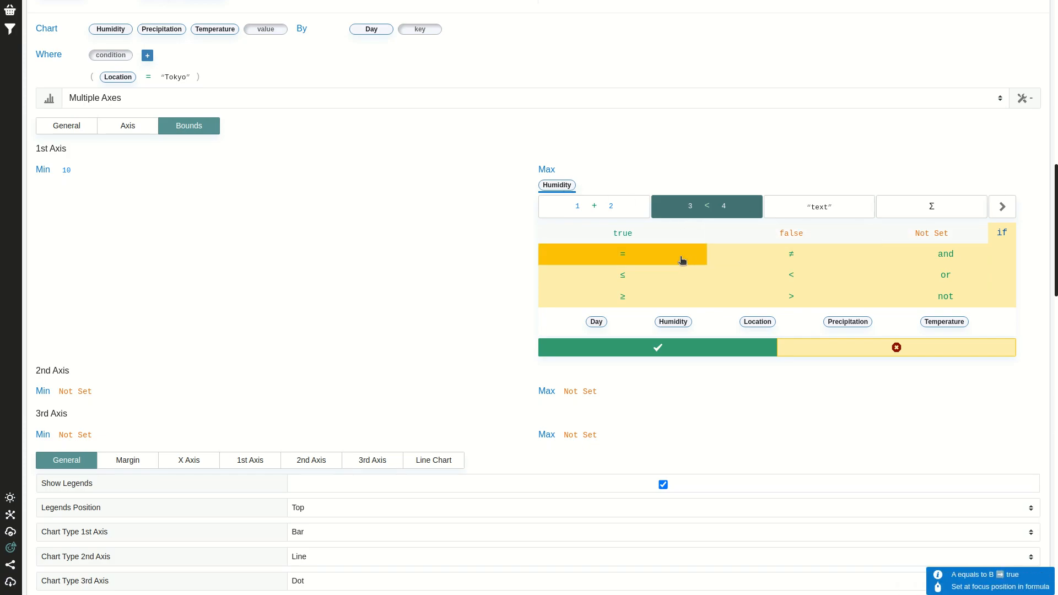
pyautogui.click(631, 213)
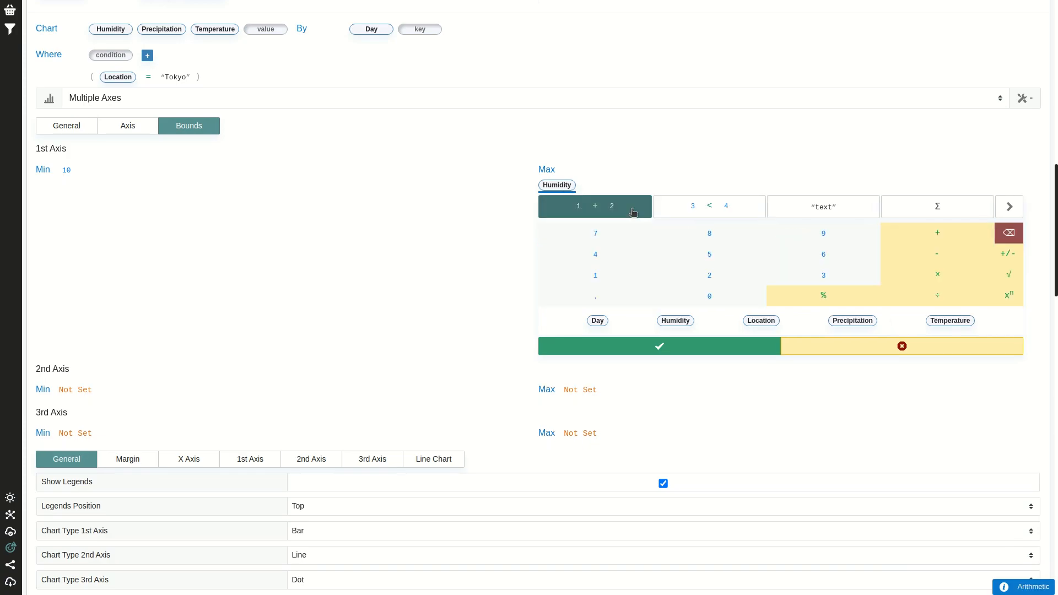
pyautogui.click(938, 274)
pyautogui.click(633, 302)
pyautogui.click(702, 279)
pyautogui.click(693, 352)
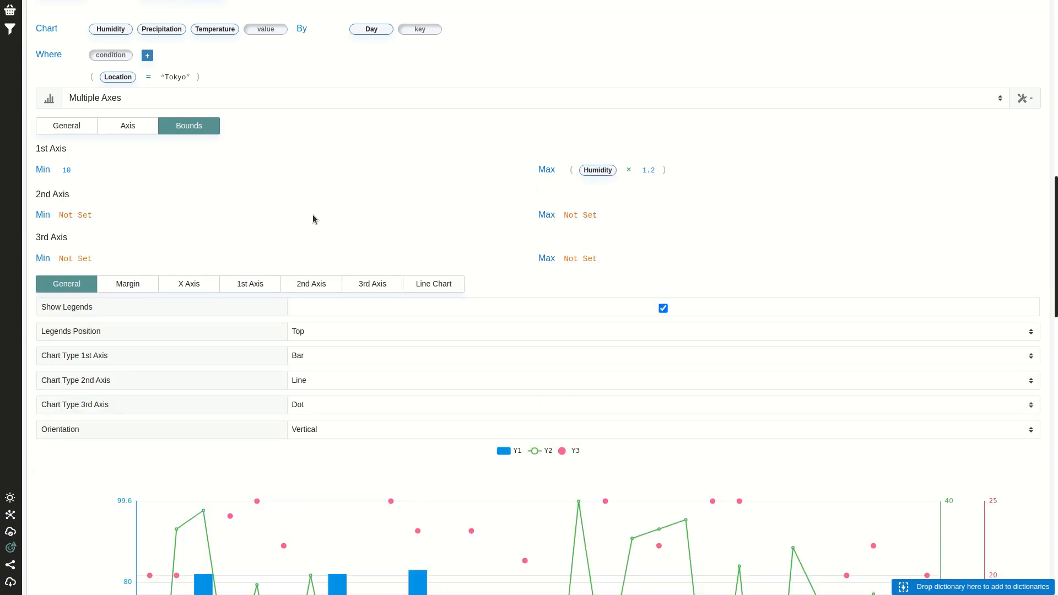
# Step: Reset the 1st axis minimum bound to Not Set
pyautogui.scroll(-1, 84, 474)
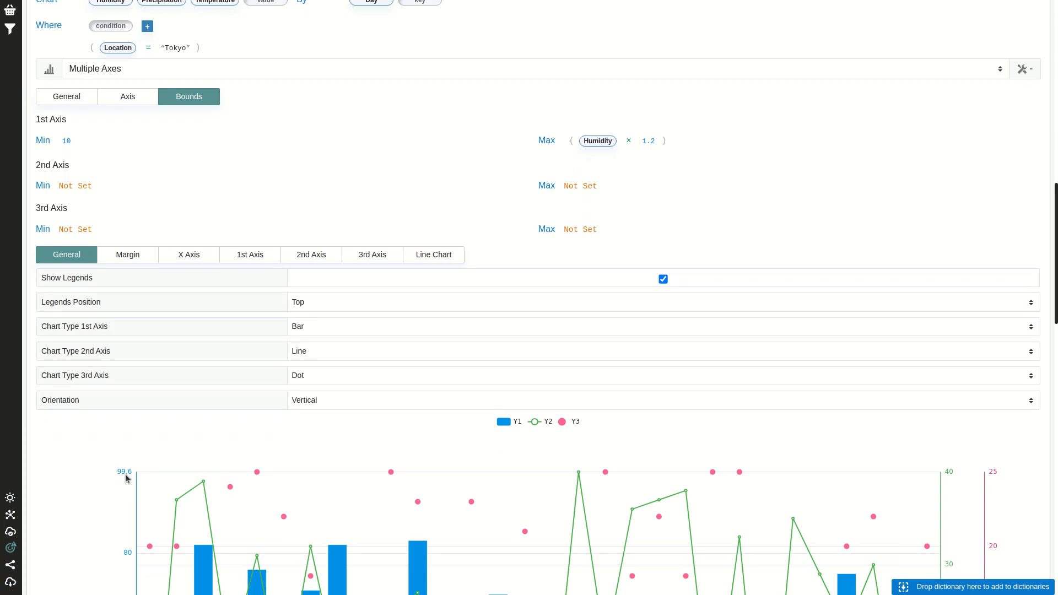
pyautogui.scroll(-1, 78, 467)
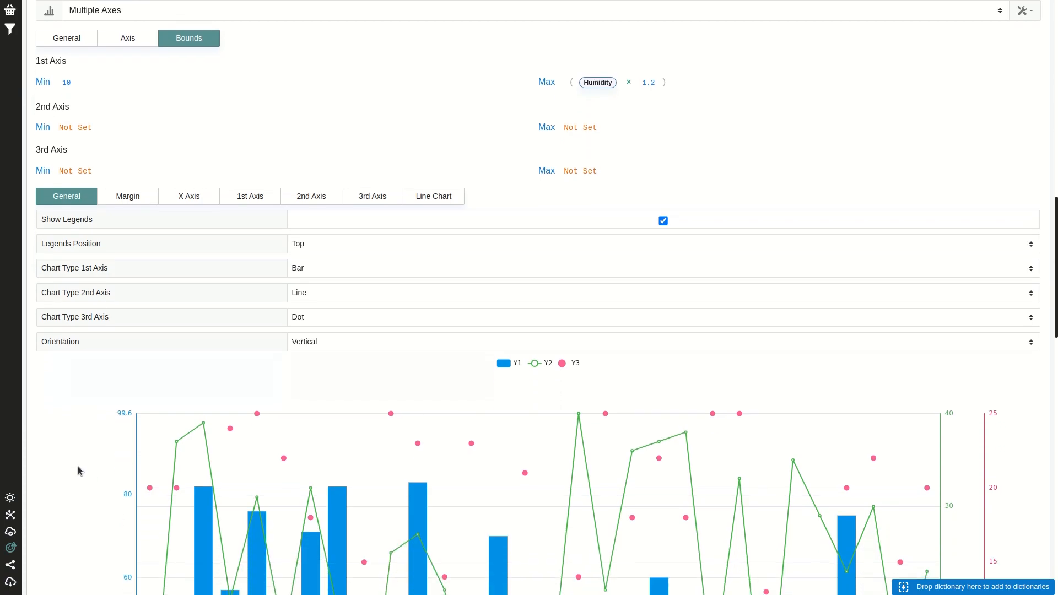
pyautogui.scroll(1, 77, 467)
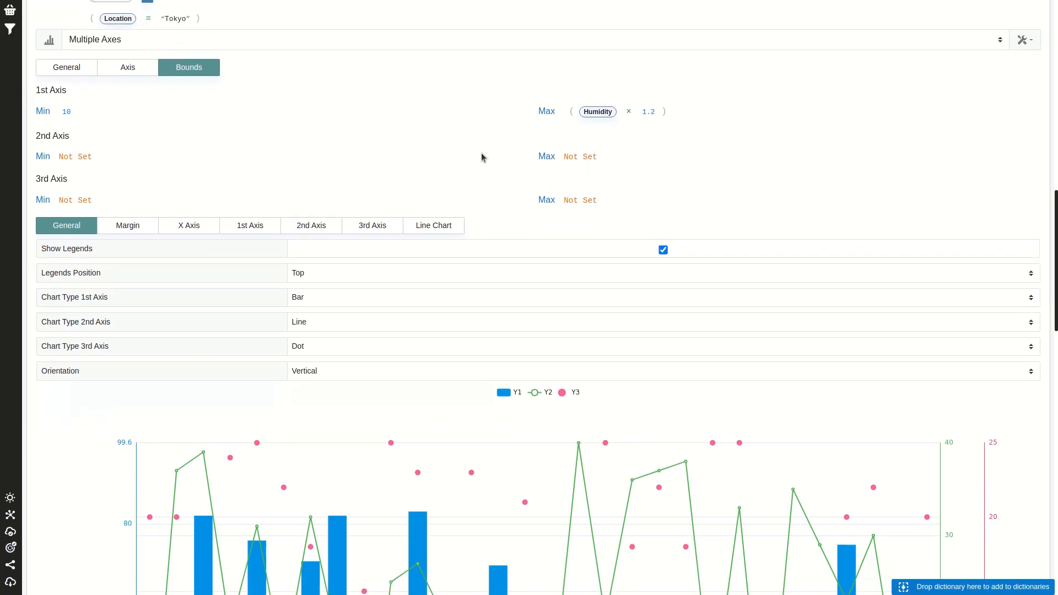
pyautogui.click(66, 114)
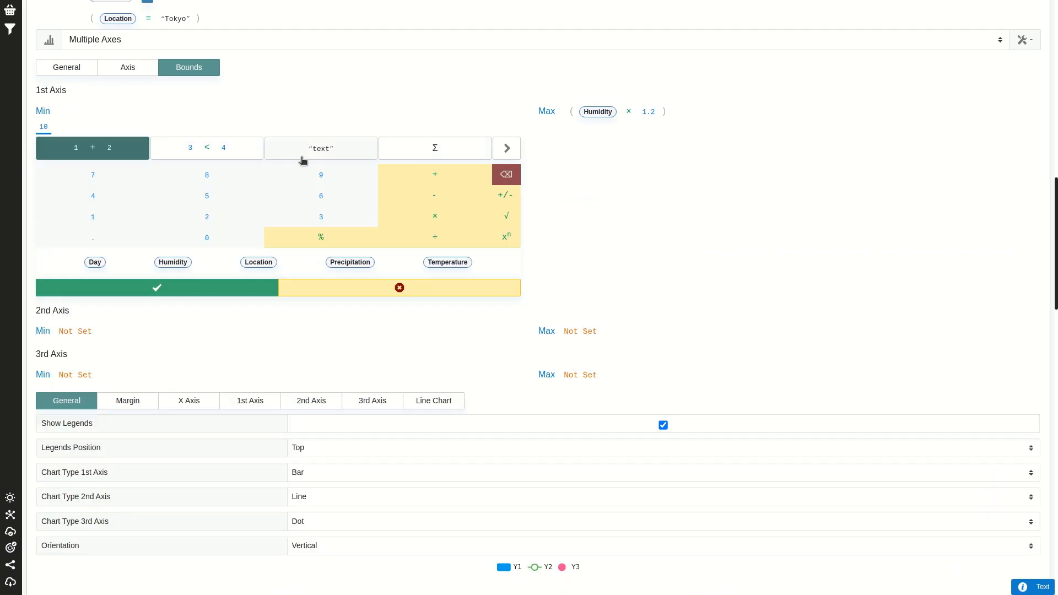
pyautogui.click(225, 151)
pyautogui.click(391, 175)
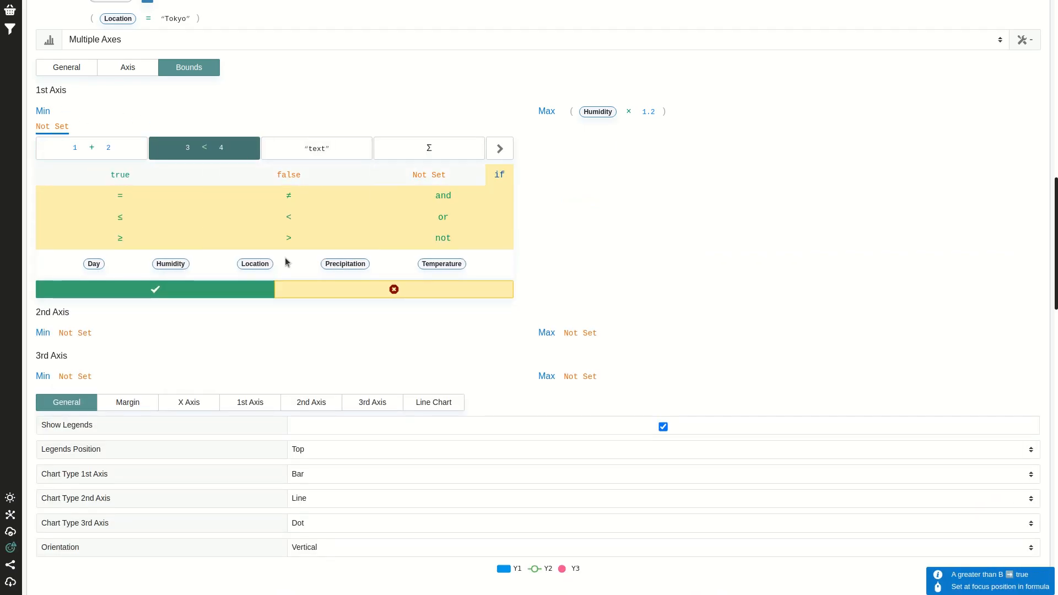
pyautogui.click(259, 291)
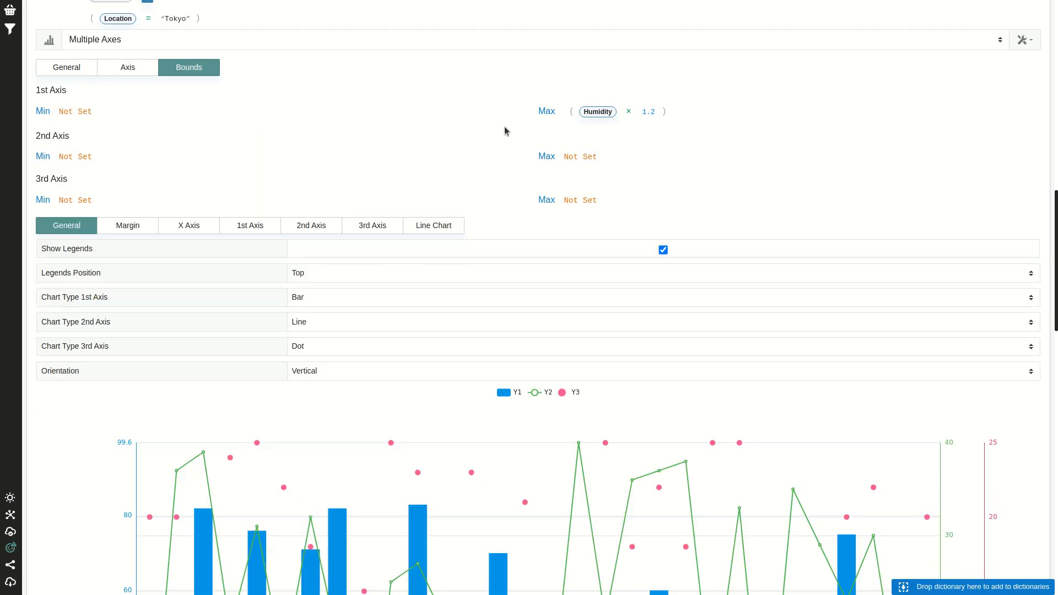
# Step: Reset the 1st axis maximum bound to Not Set
pyautogui.click(571, 114)
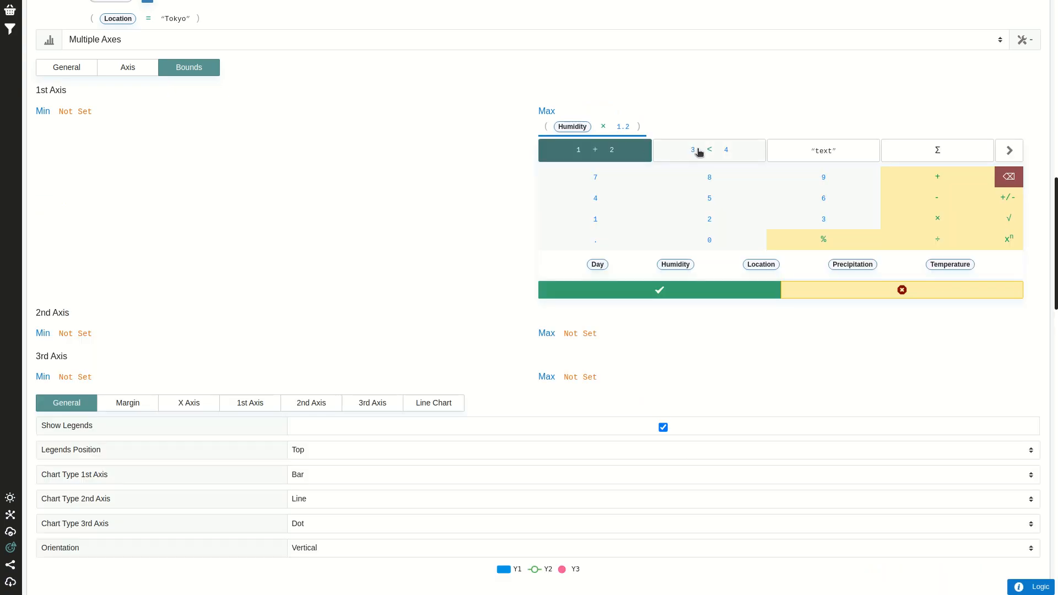
pyautogui.click(754, 153)
pyautogui.click(893, 174)
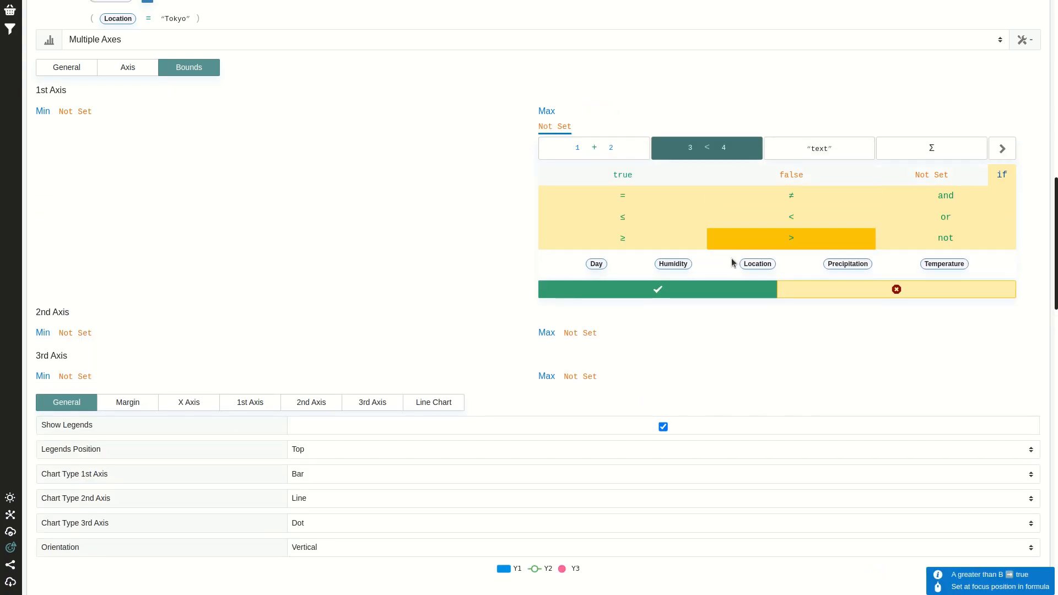
pyautogui.click(714, 296)
# Step: Change the chart types of the 1st and 3rd axes to Line
pyautogui.scroll(-1, 38, 297)
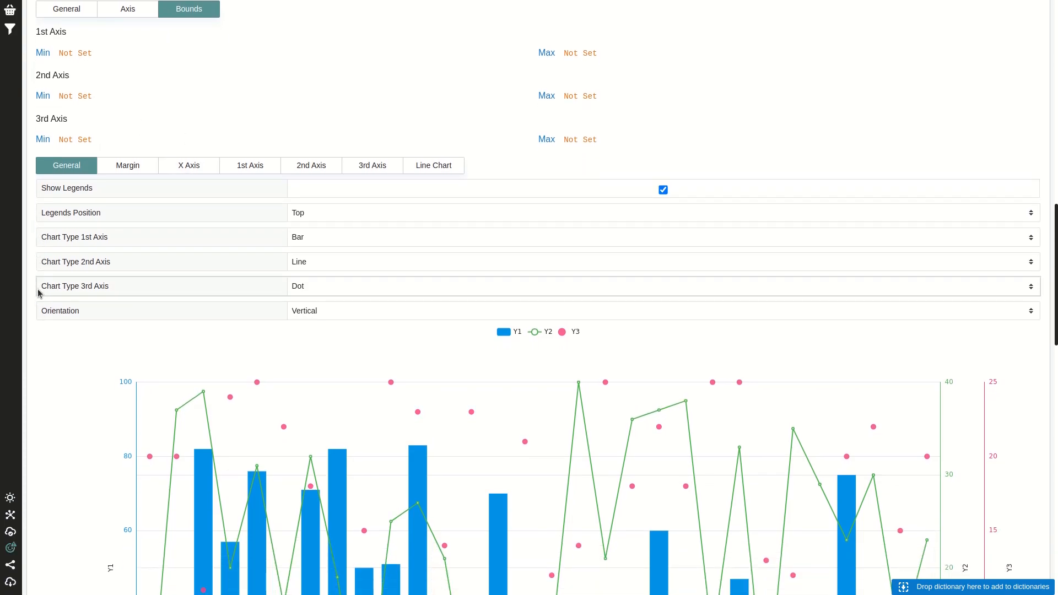
pyautogui.scroll(-1, 39, 287)
pyautogui.scroll(-2, 42, 259)
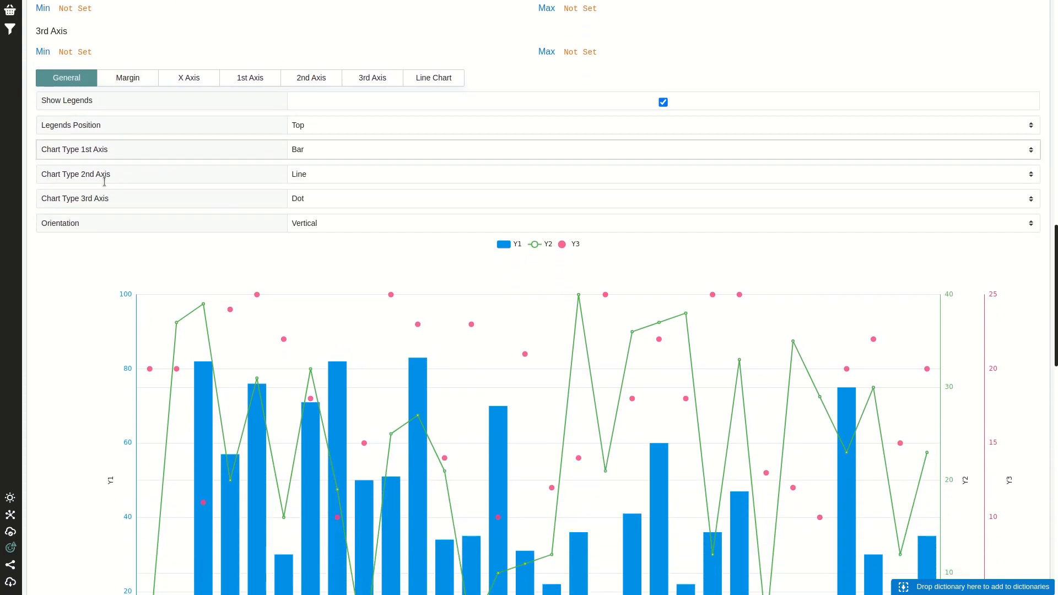
pyautogui.scroll(-3, 130, 232)
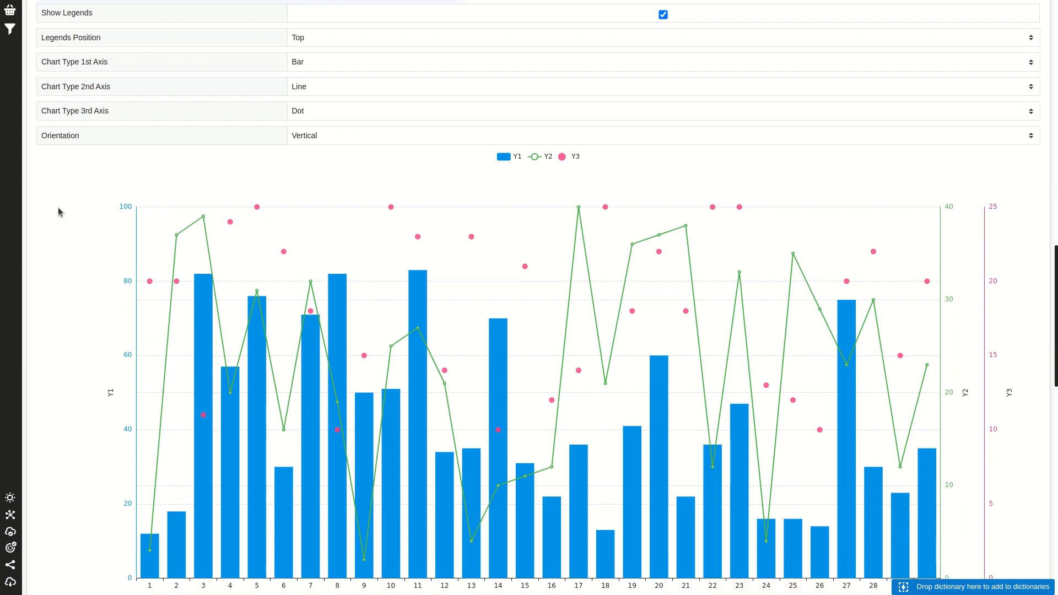
pyautogui.scroll(1, 60, 212)
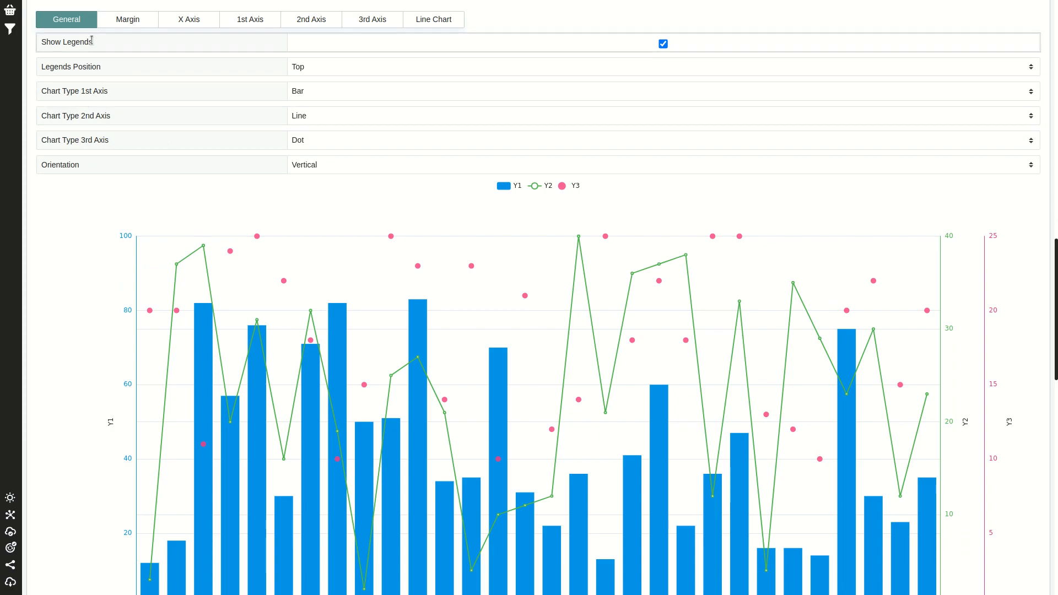
pyautogui.click(325, 98)
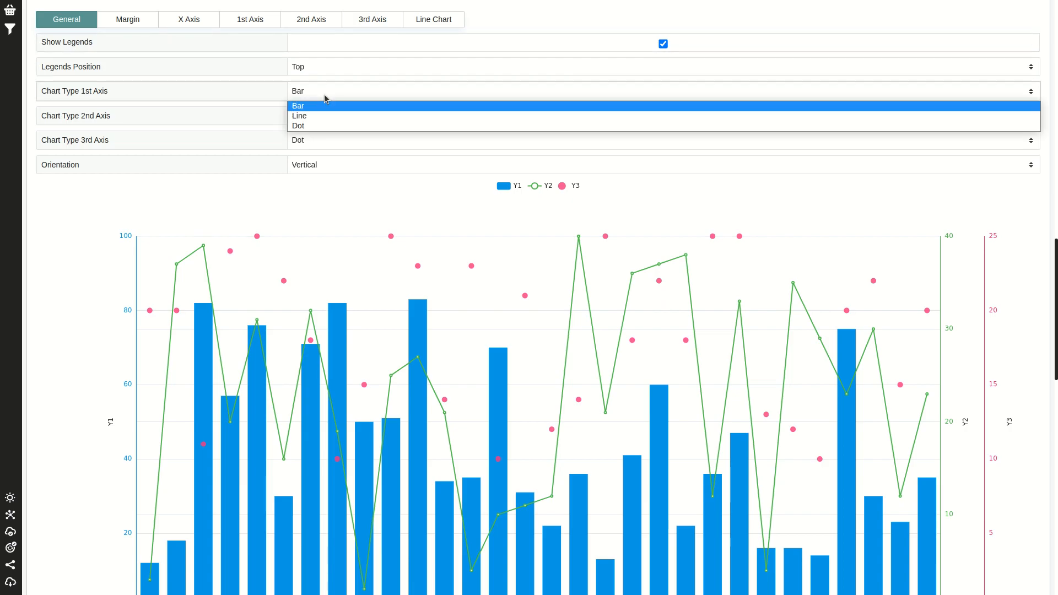
pyautogui.click(323, 115)
pyautogui.click(315, 142)
pyautogui.click(317, 165)
# Step: Change the 3rd axis chart type to Bar and the 1st axis chart type to Dot
pyautogui.click(322, 141)
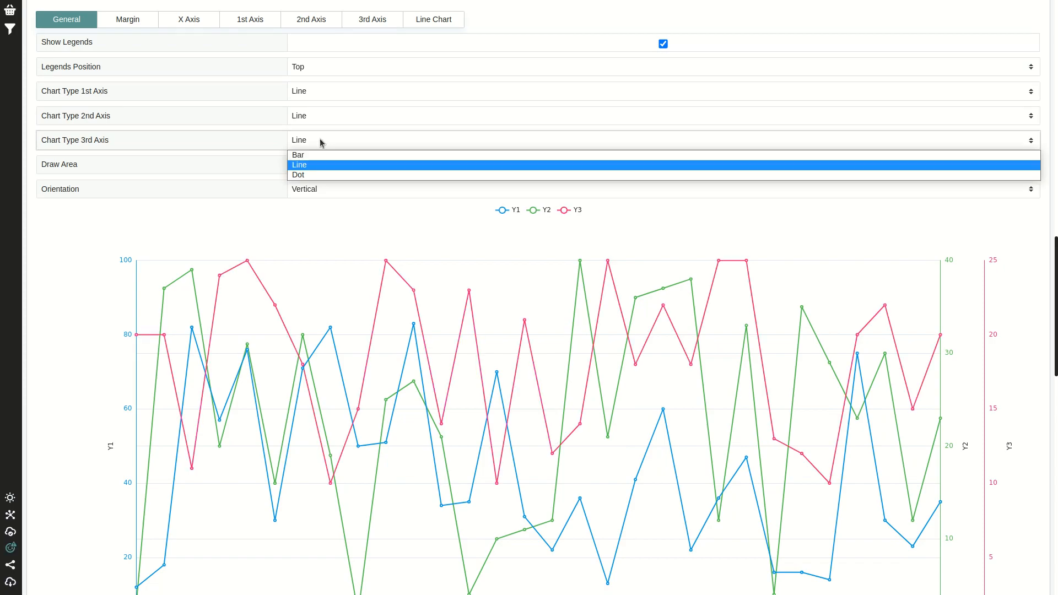
pyautogui.click(325, 155)
pyautogui.click(335, 94)
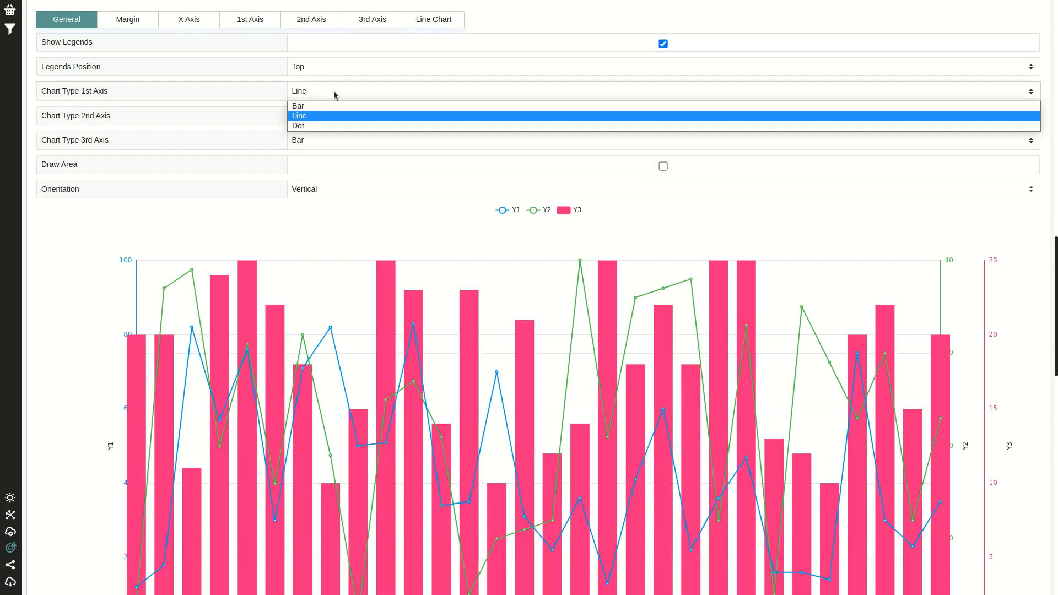
pyautogui.click(332, 129)
# Step: Restore the 1st axis chart type to Bar and the 3rd axis chart type to Dot
pyautogui.click(388, 142)
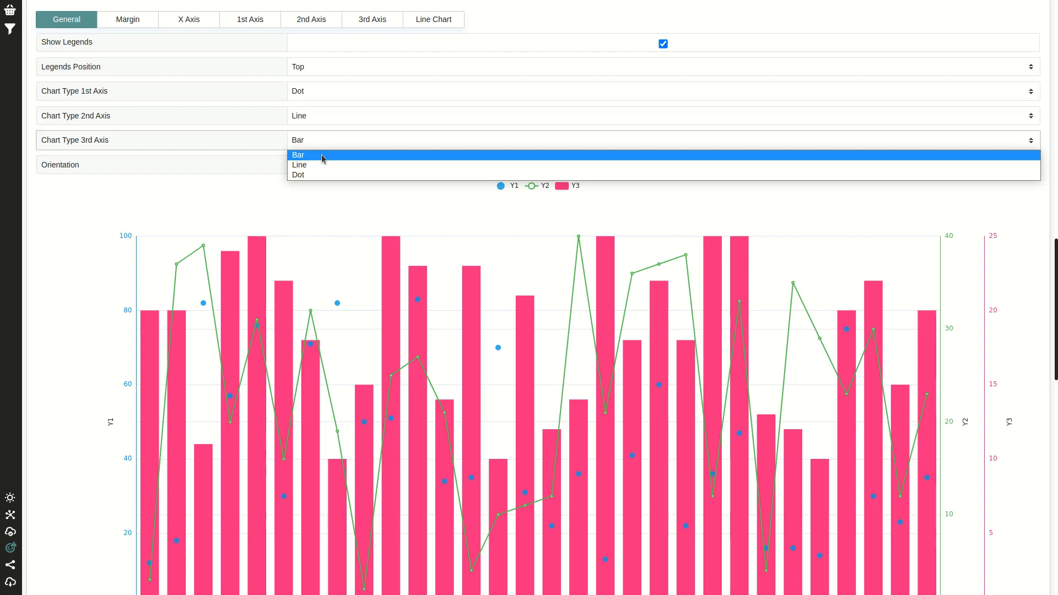
pyautogui.click(320, 97)
pyautogui.click(320, 95)
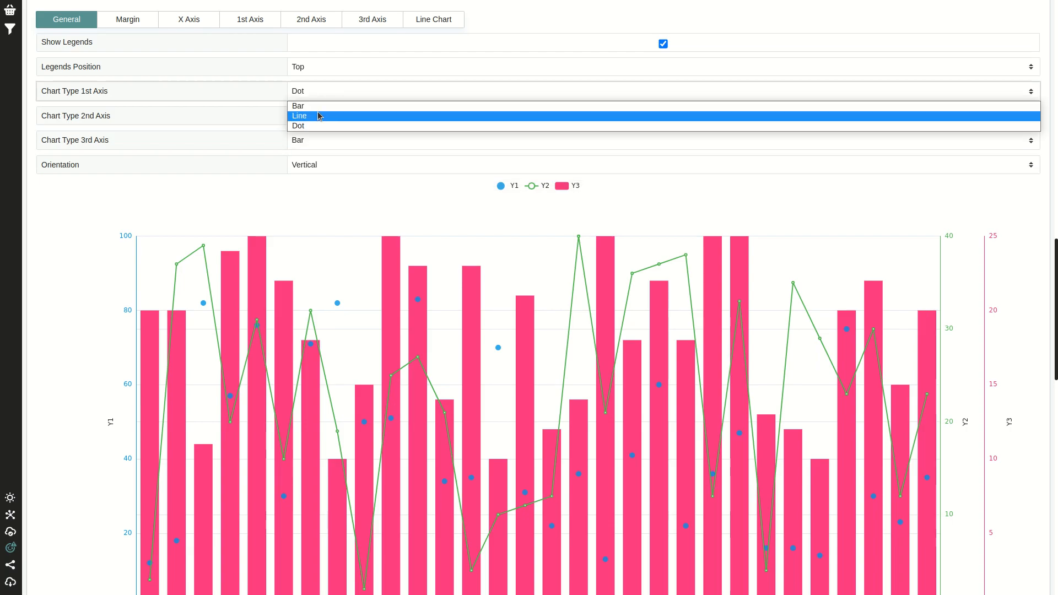
pyautogui.click(322, 106)
pyautogui.click(385, 139)
pyautogui.click(314, 172)
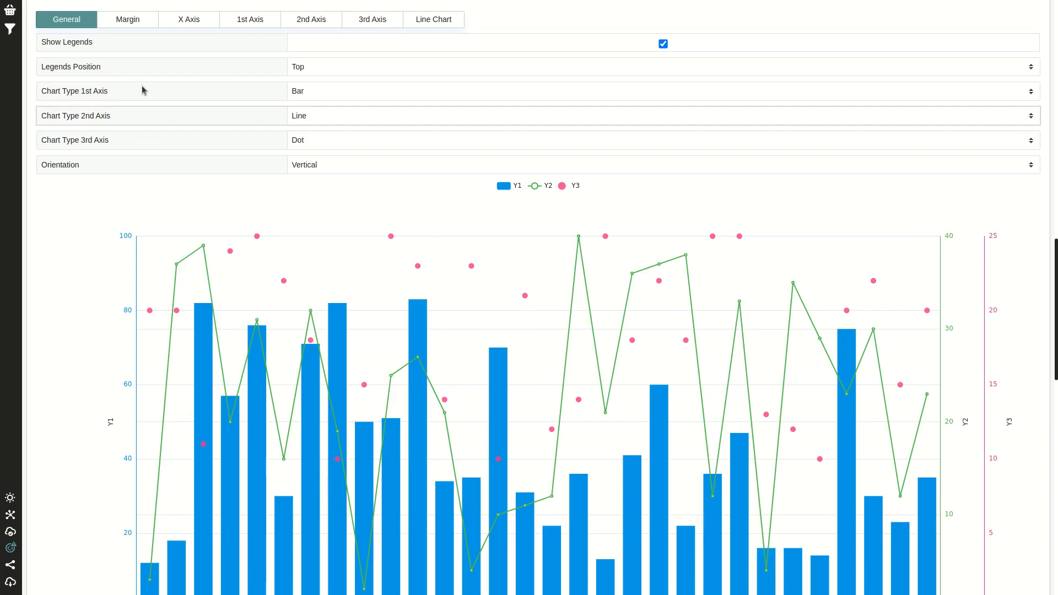
# Step: Set the chart's left and bottom margins to 5
pyautogui.click(146, 21)
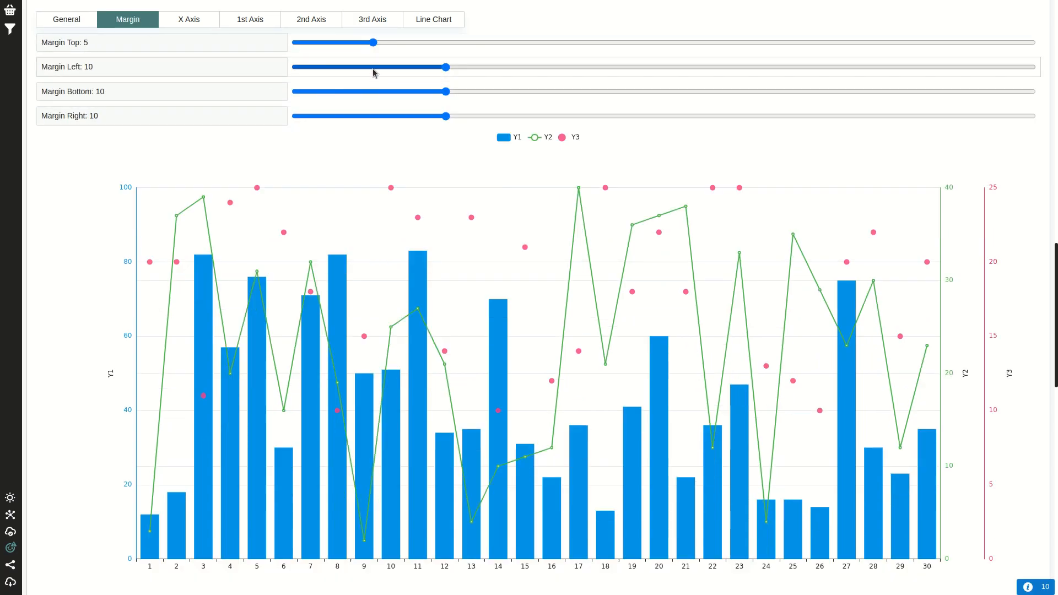
pyautogui.click(373, 68)
pyautogui.click(373, 92)
# Step: Change the 1st axis label to Humidity
pyautogui.click(198, 23)
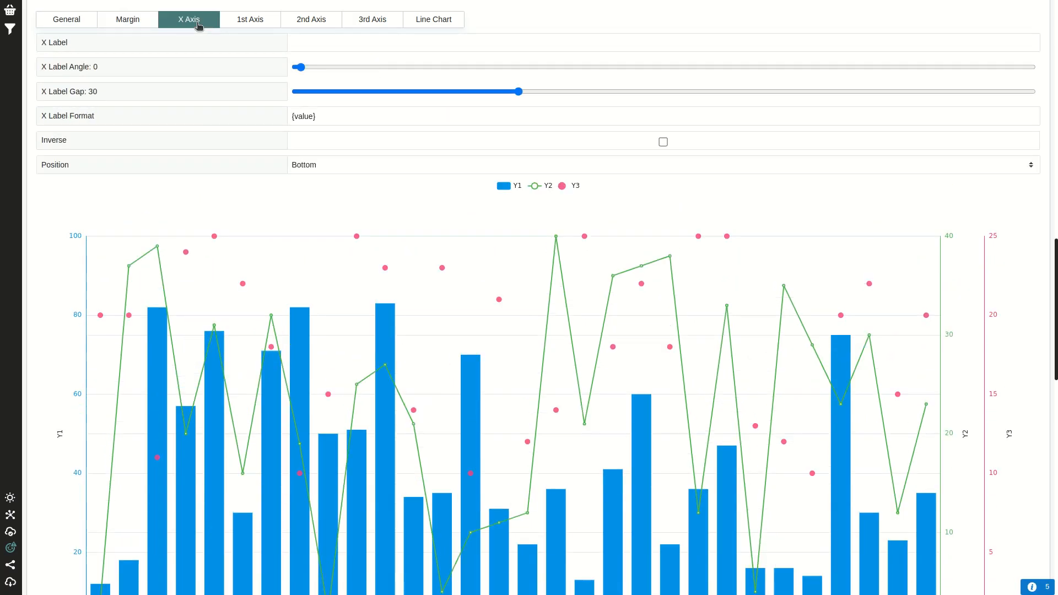
pyautogui.click(256, 27)
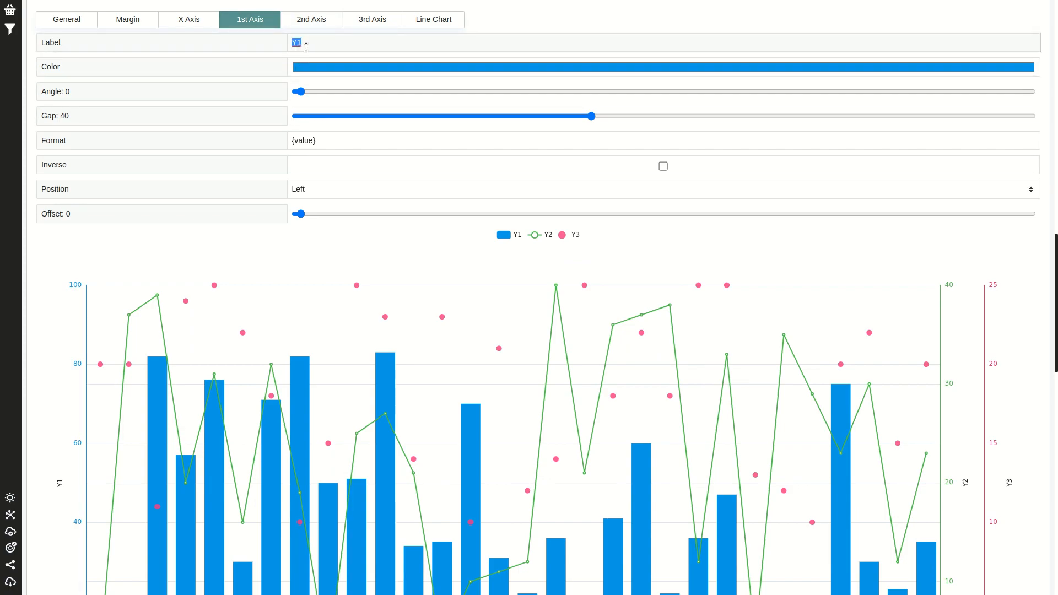
pyautogui.write('Humid')
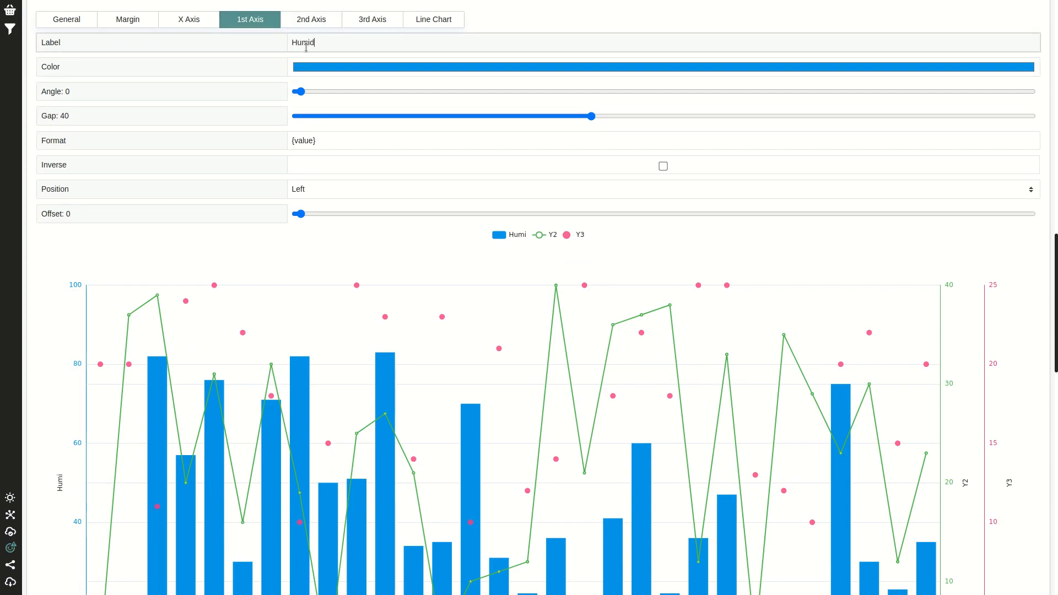
pyautogui.write('ity')
# Step: Check the value assigned to each axis and change the 2nd axis label to Precipitation
pyautogui.scroll(4, 166, 177)
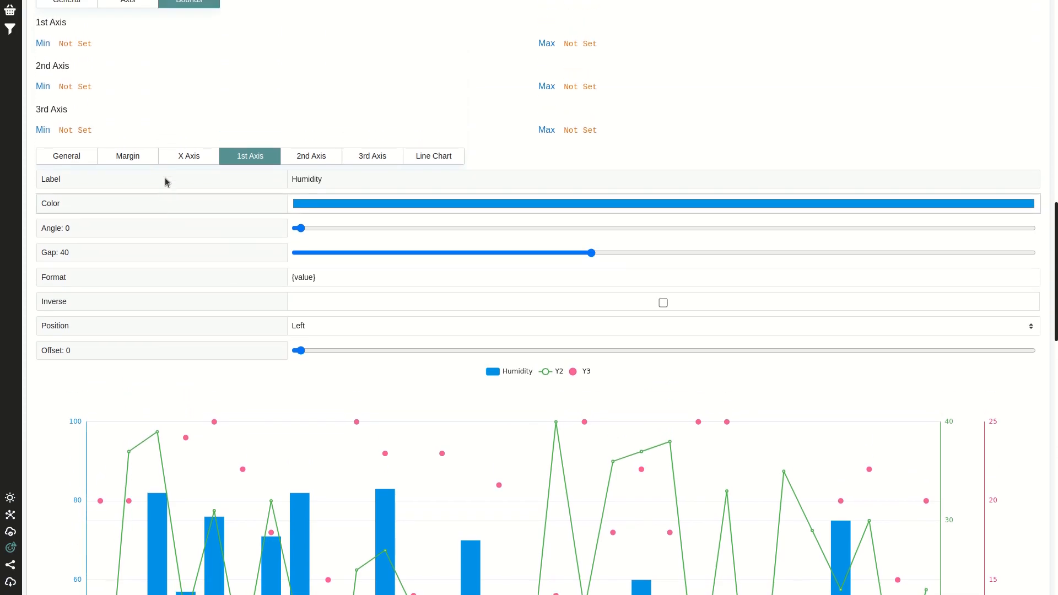
pyautogui.click(122, 70)
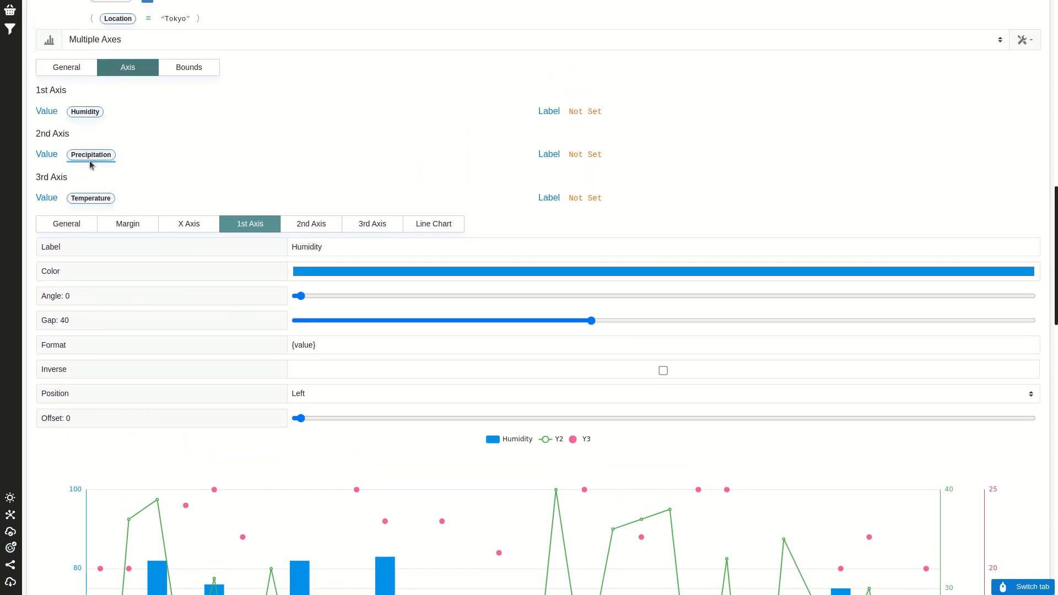
pyautogui.click(300, 226)
pyautogui.click(324, 250)
pyautogui.write('Precipitation')
# Step: Change the 3rd axis label to Temperature
pyautogui.click(369, 225)
pyautogui.click(345, 244)
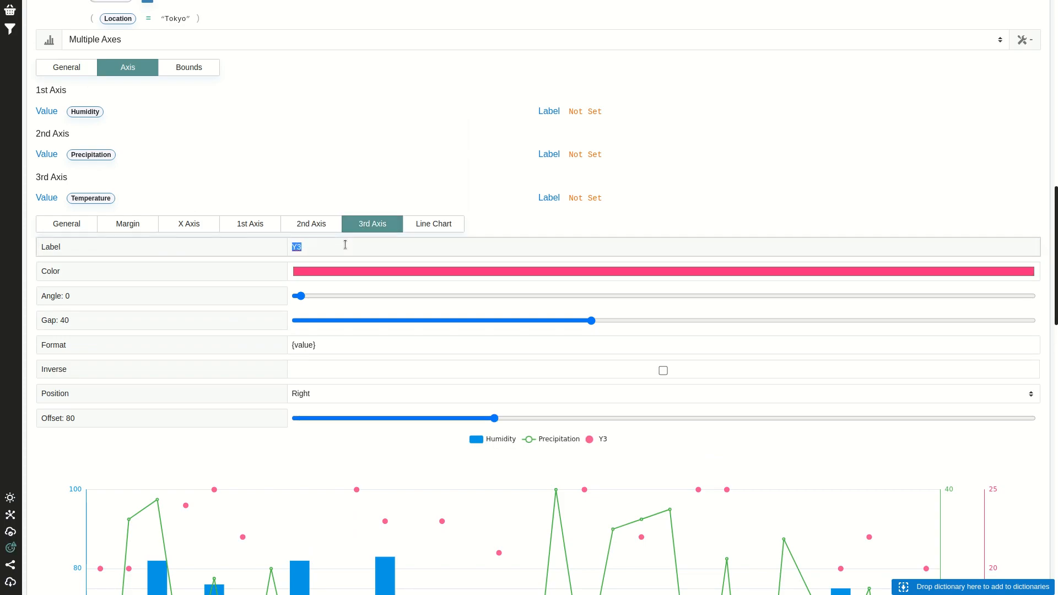
pyautogui.write('Temperature')
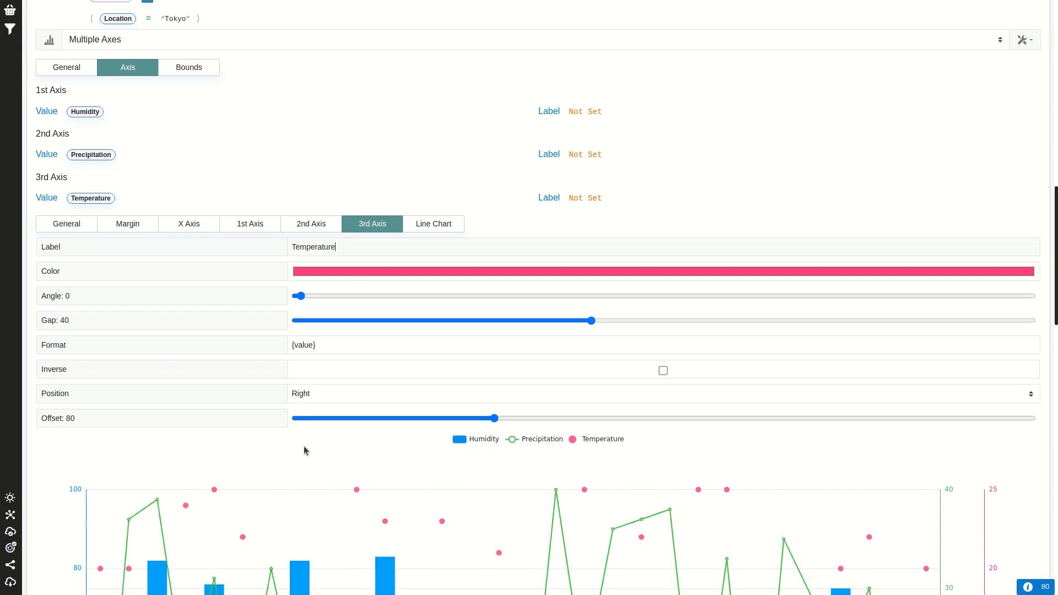
# Step: Turn off the chart's legends in its general settings
pyautogui.scroll(-2, 99, 461)
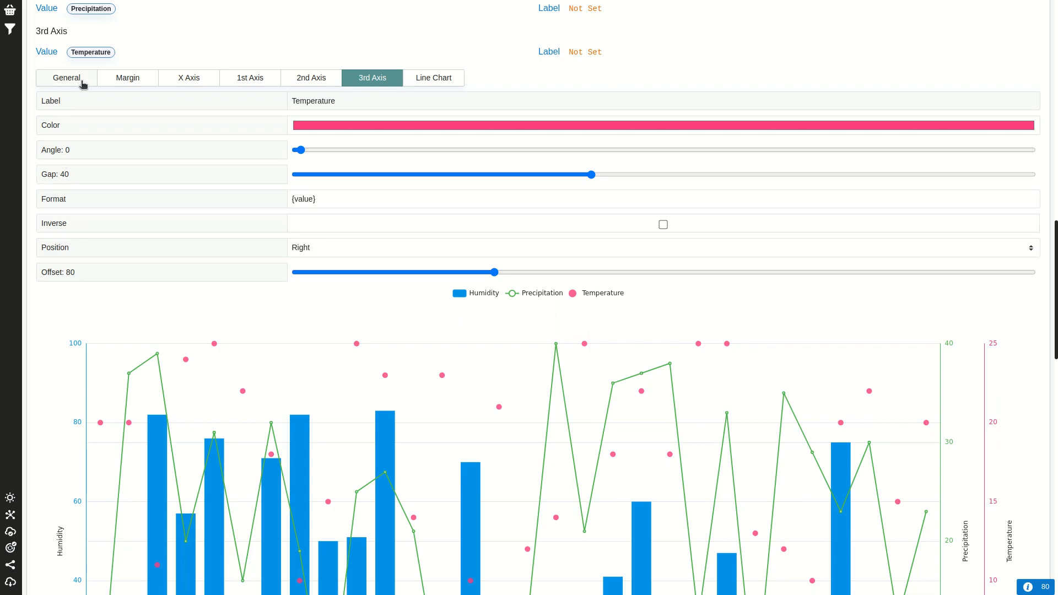
pyautogui.click(66, 78)
pyautogui.click(663, 102)
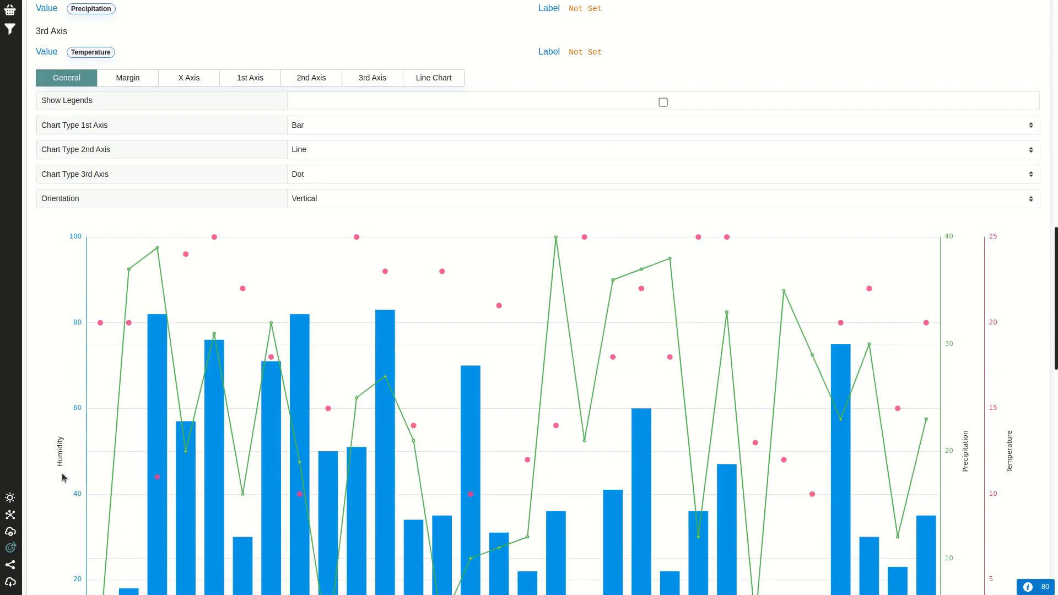
# Step: Set the 1st axis value format to {value}%
pyautogui.click(239, 81)
pyautogui.click(337, 201)
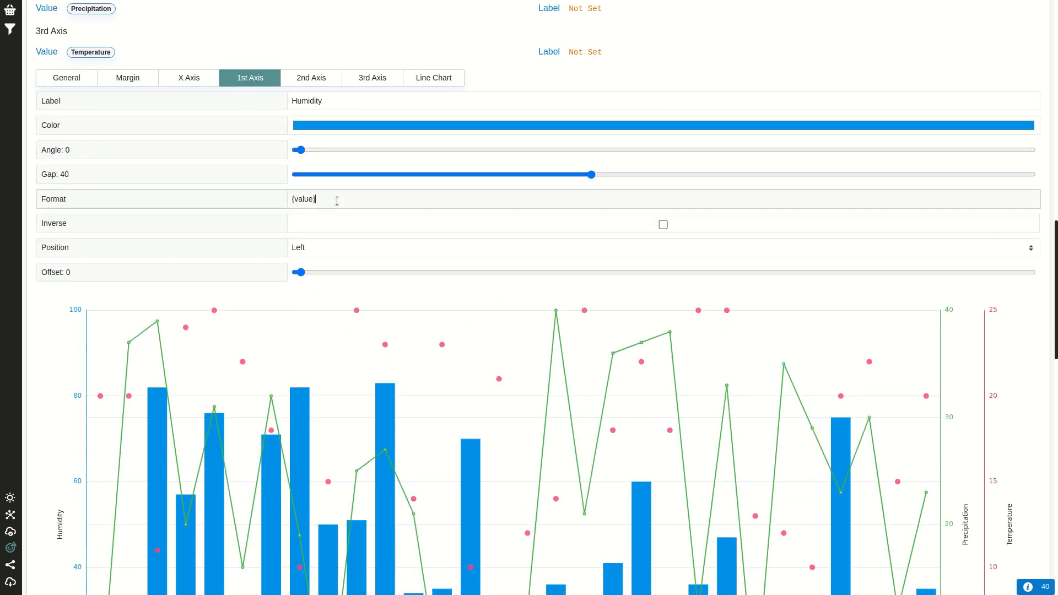
pyautogui.write('%')
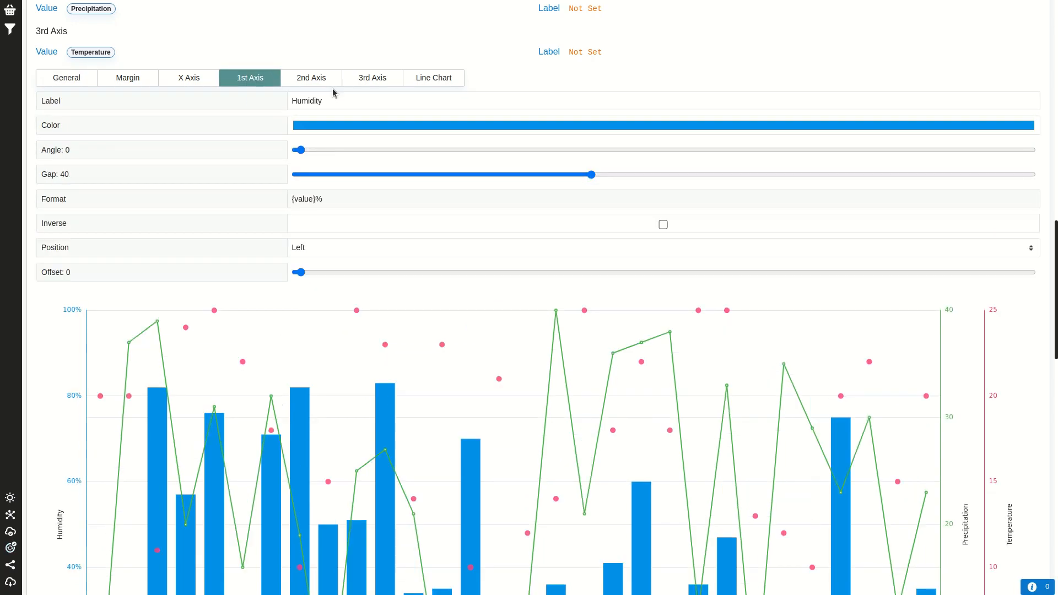
# Step: Set the 2nd axis value format to {value}mm and the 3rd axis value format to {value}C
pyautogui.click(326, 80)
pyautogui.click(371, 201)
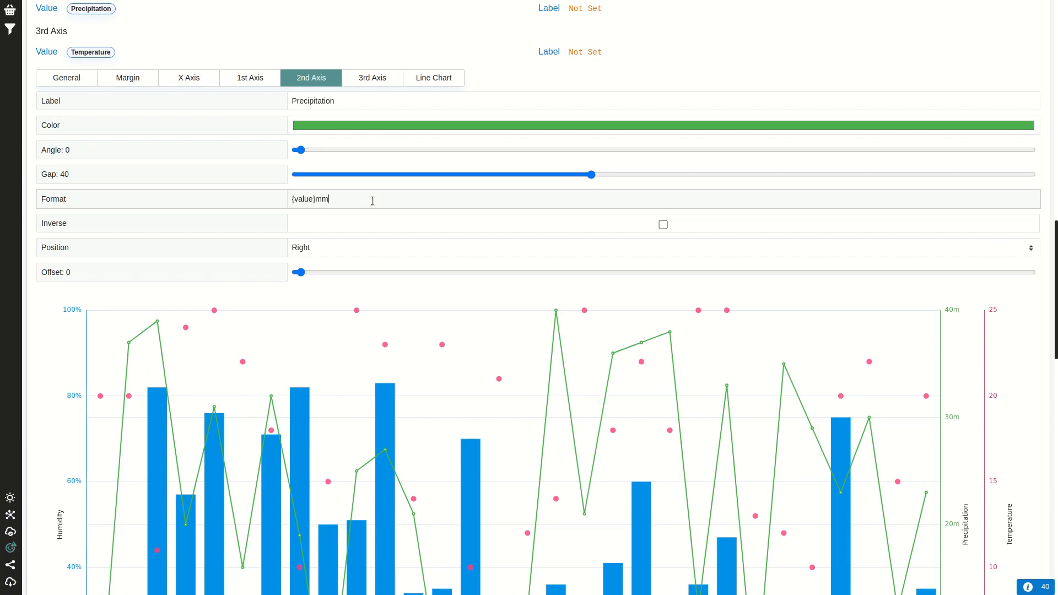
pyautogui.click(386, 77)
pyautogui.click(349, 196)
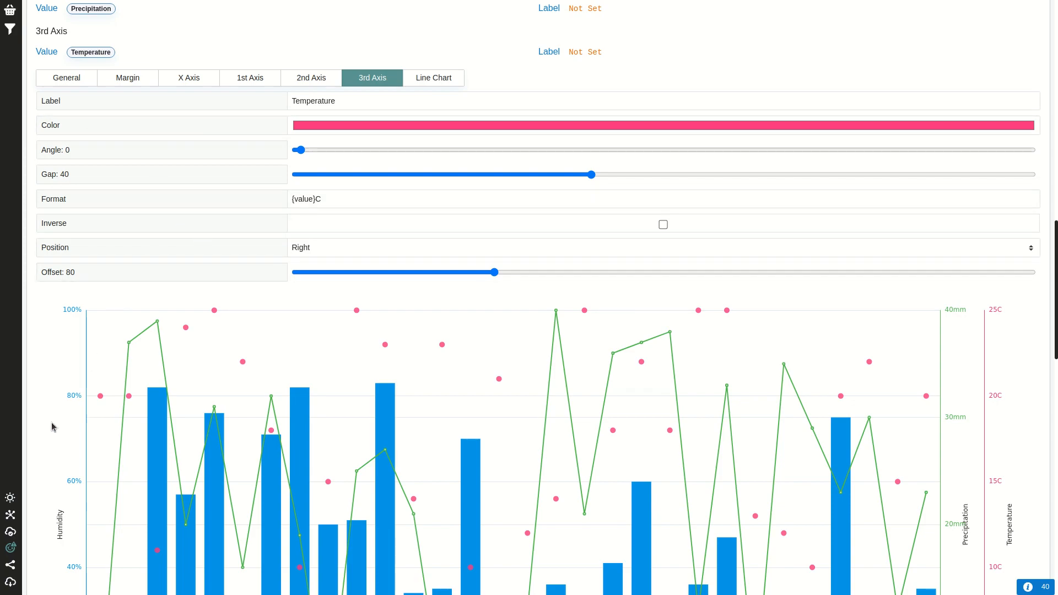
# Step: Look over the formatted chart and close its chart settings
pyautogui.scroll(-1, 53, 425)
pyautogui.scroll(-5, 50, 364)
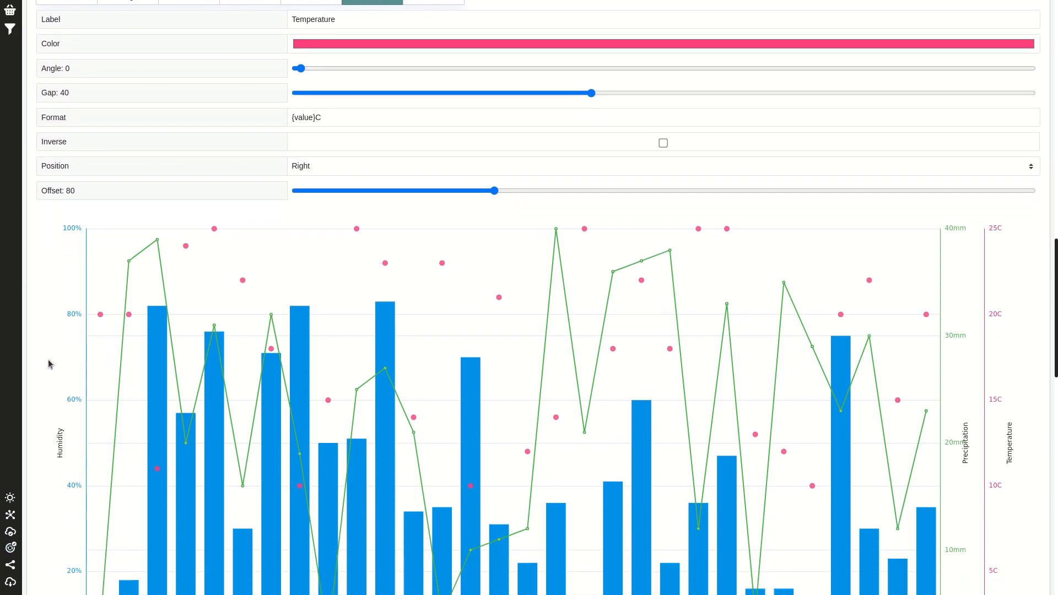
pyautogui.scroll(-1, 33, 330)
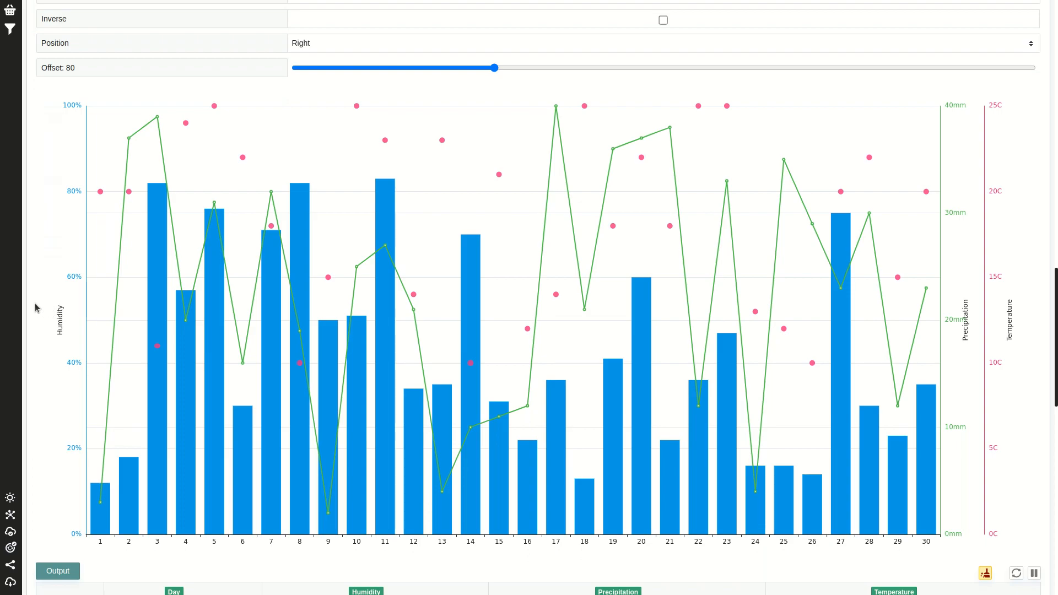
pyautogui.scroll(7, 1033, 200)
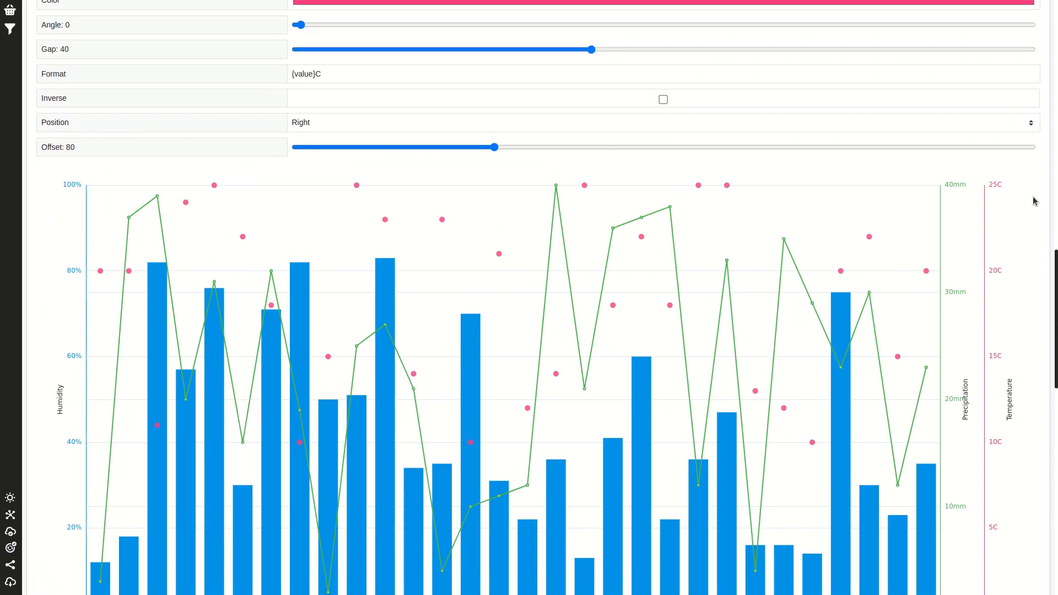
pyautogui.scroll(6, 1032, 199)
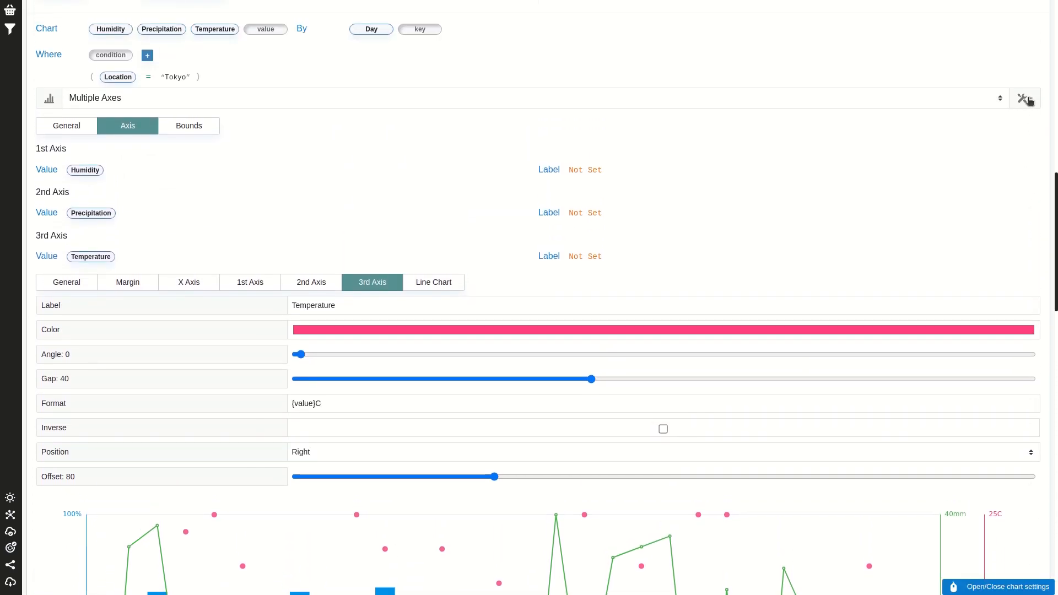
pyautogui.click(1027, 99)
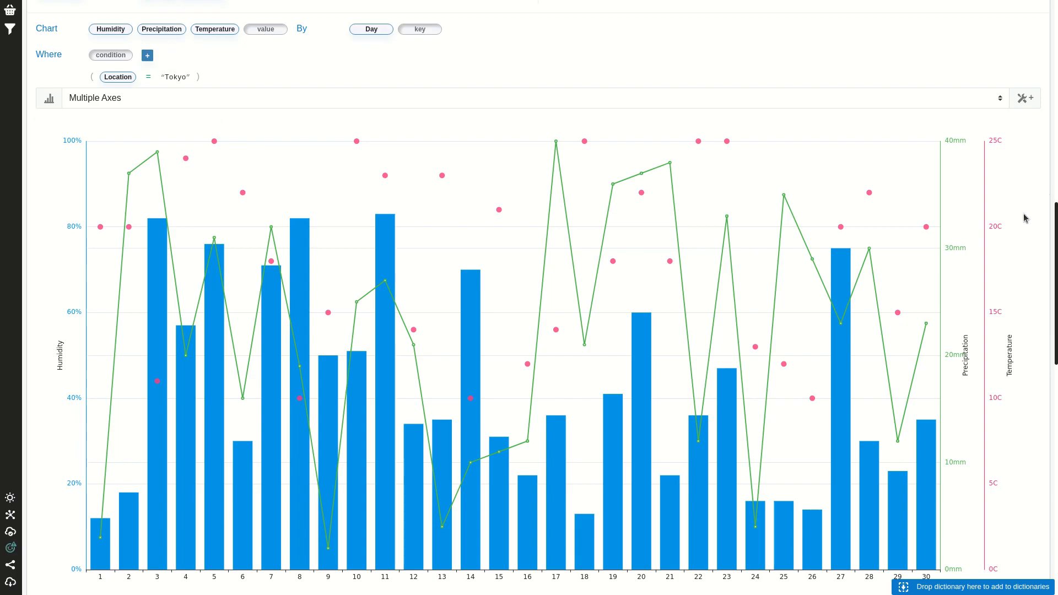
# Step: Switch the Chart block from its edit view to the display view
pyautogui.scroll(-1, 1030, 193)
pyautogui.scroll(5, 985, 90)
pyautogui.scroll(2, 985, 86)
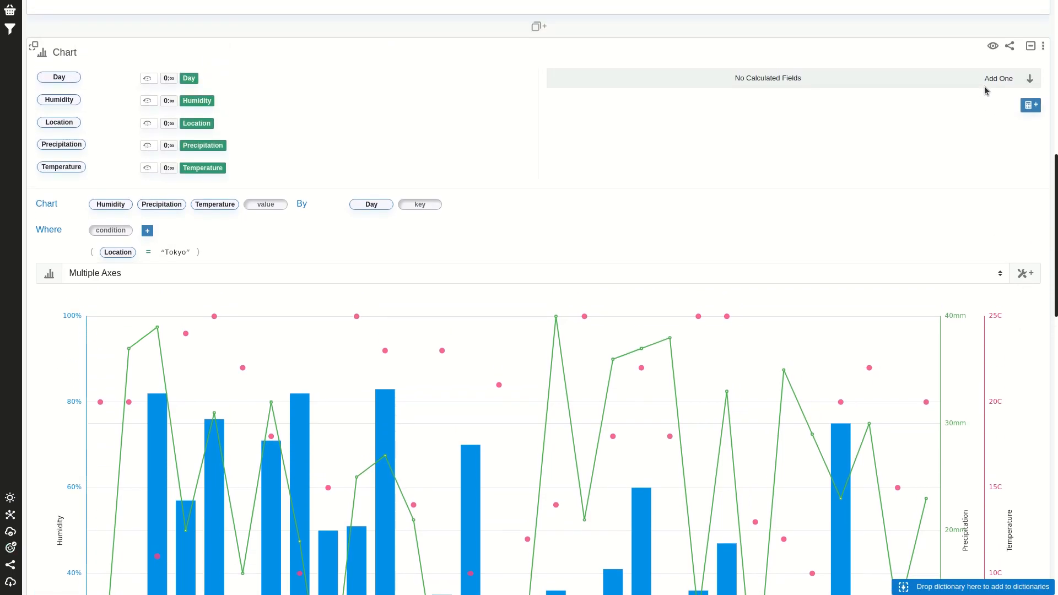
pyautogui.click(994, 45)
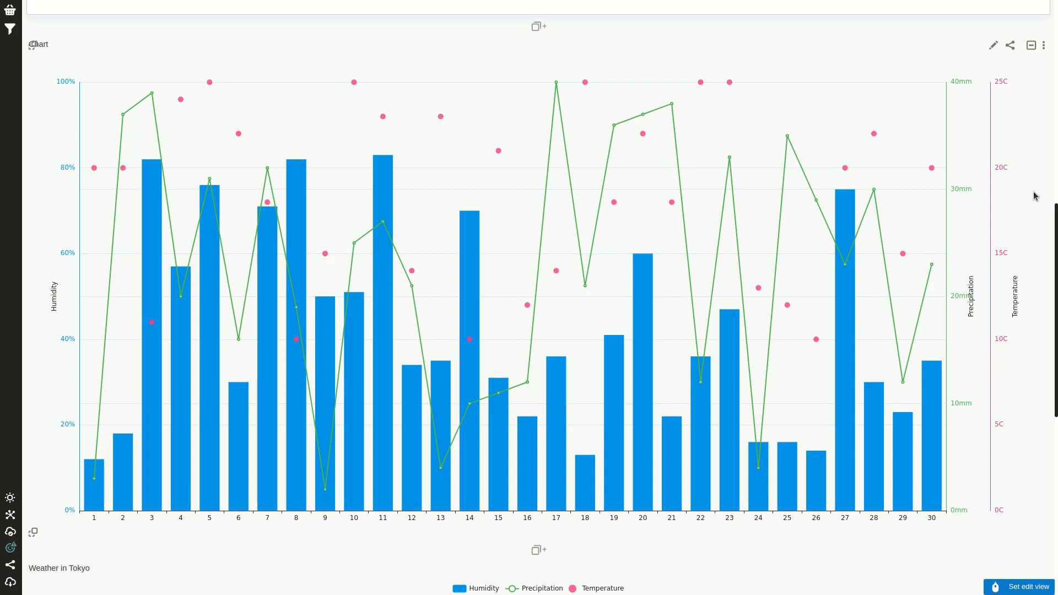
pyautogui.scroll(1, 1034, 195)
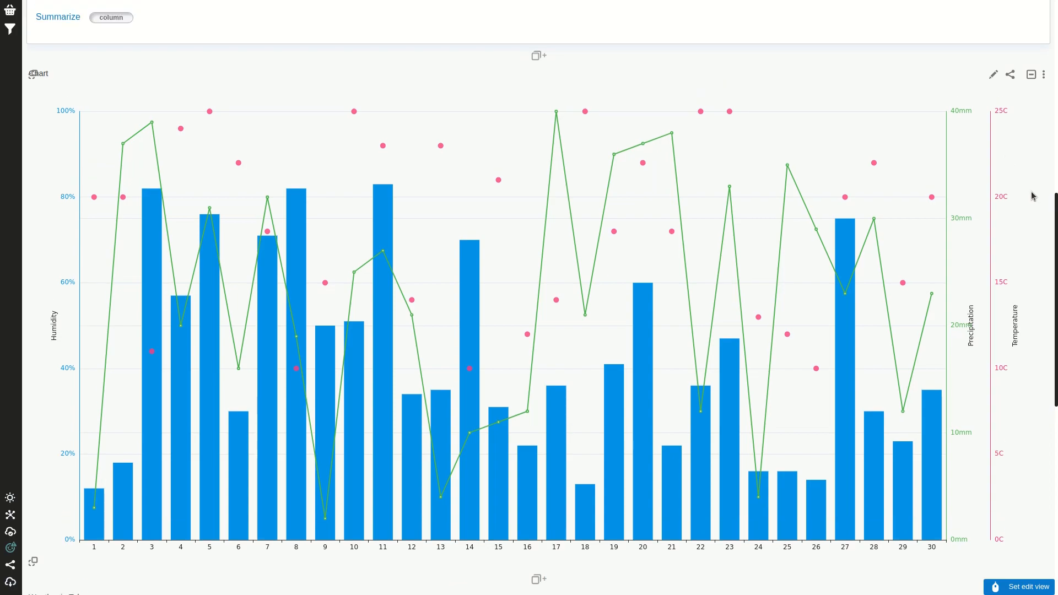